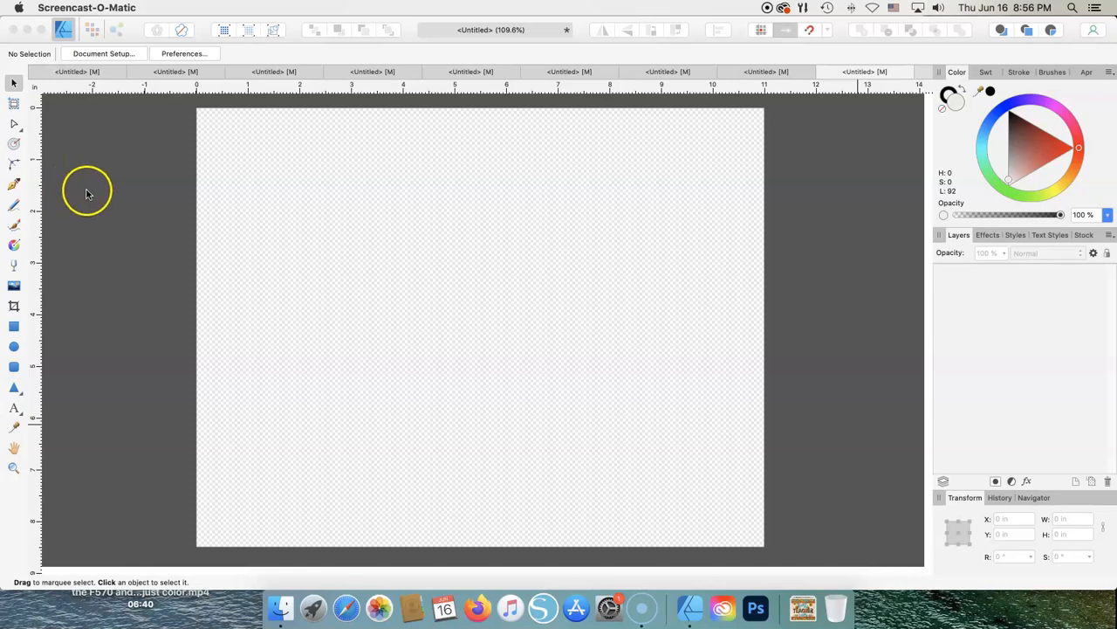
Start a new document from the Letter print preset with inches as the document units
left_click(66, 33)
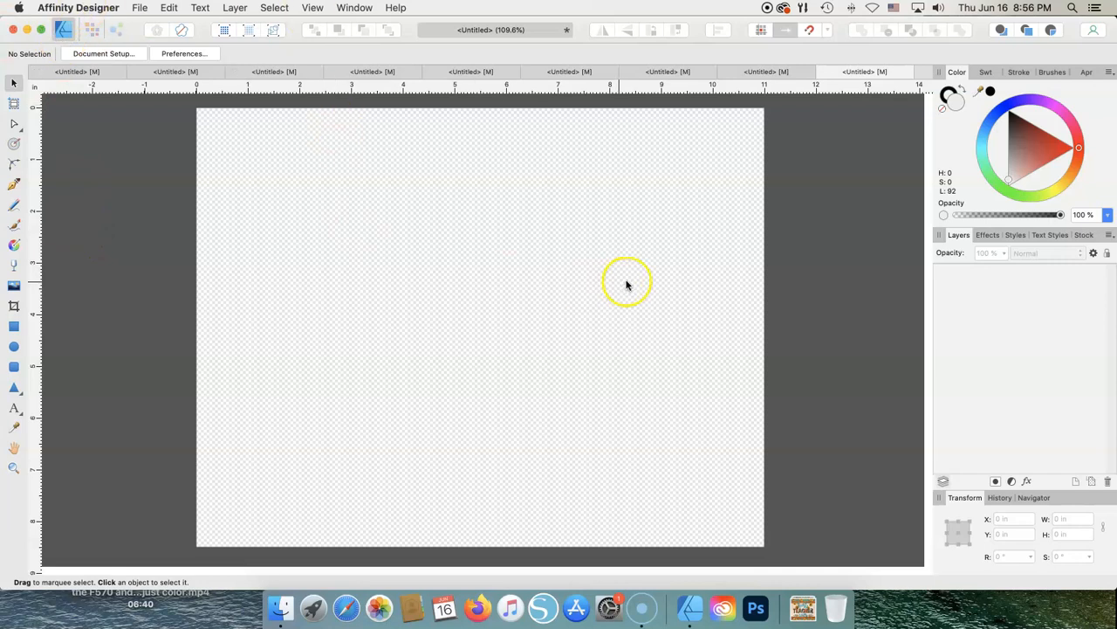
left_click(138, 8)
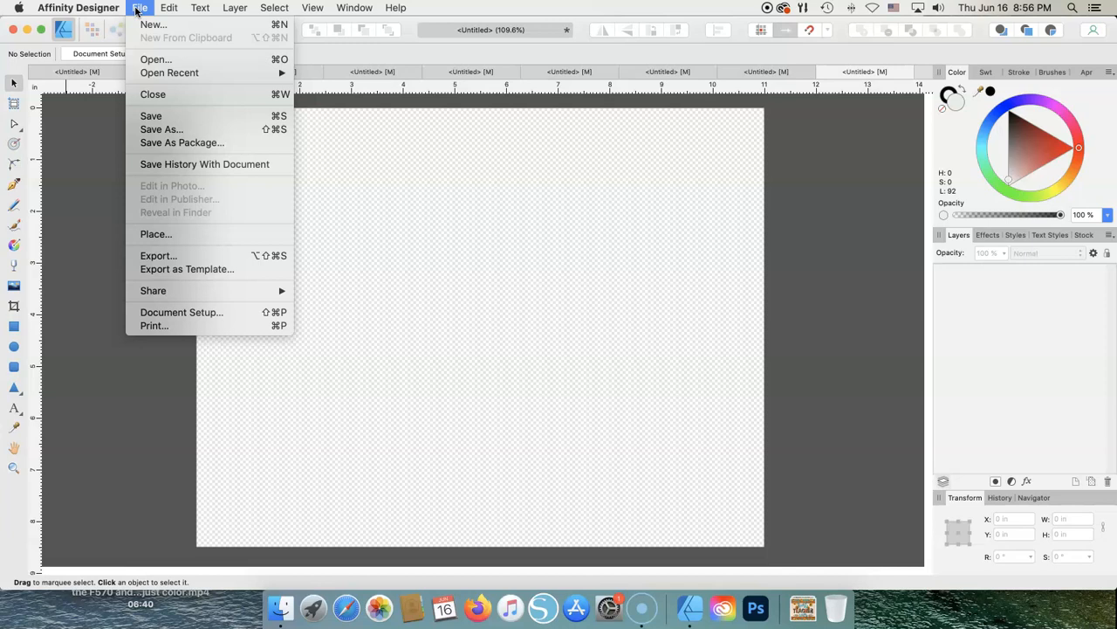
left_click(141, 25)
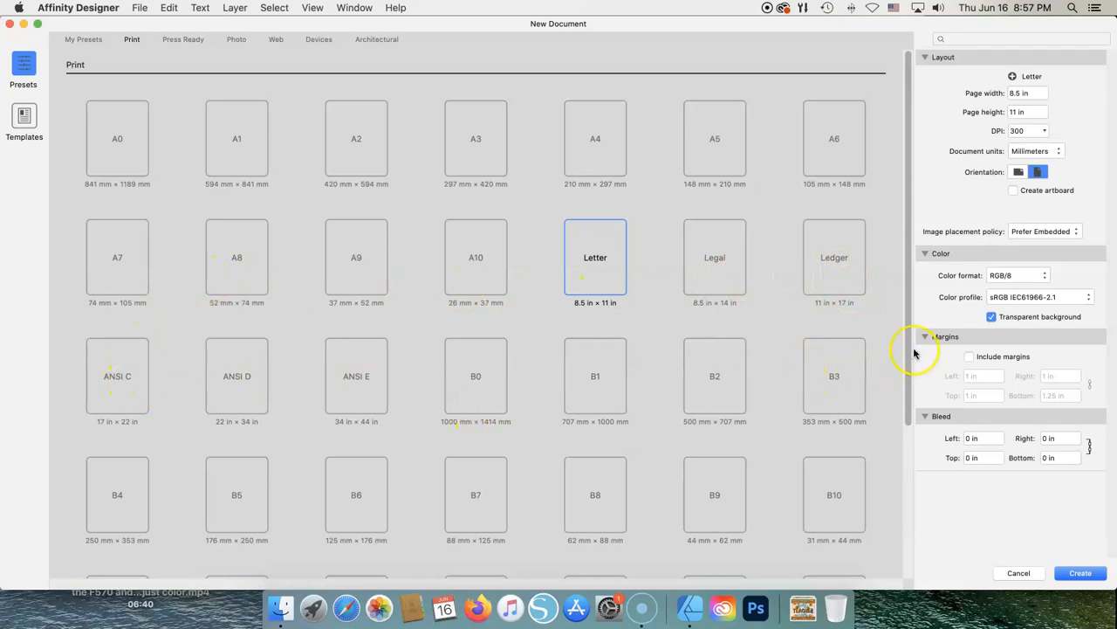
left_click_drag(906, 342, 897, 295)
left_click(591, 275)
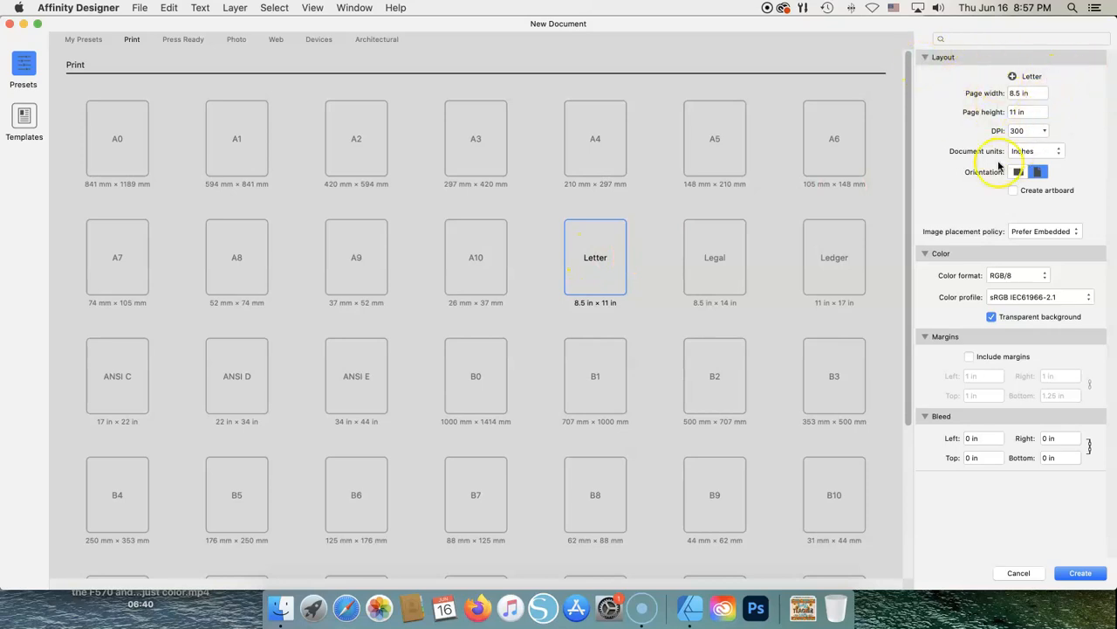
Set both the page width and the page height of the new document to 12 in
left_click(1029, 93)
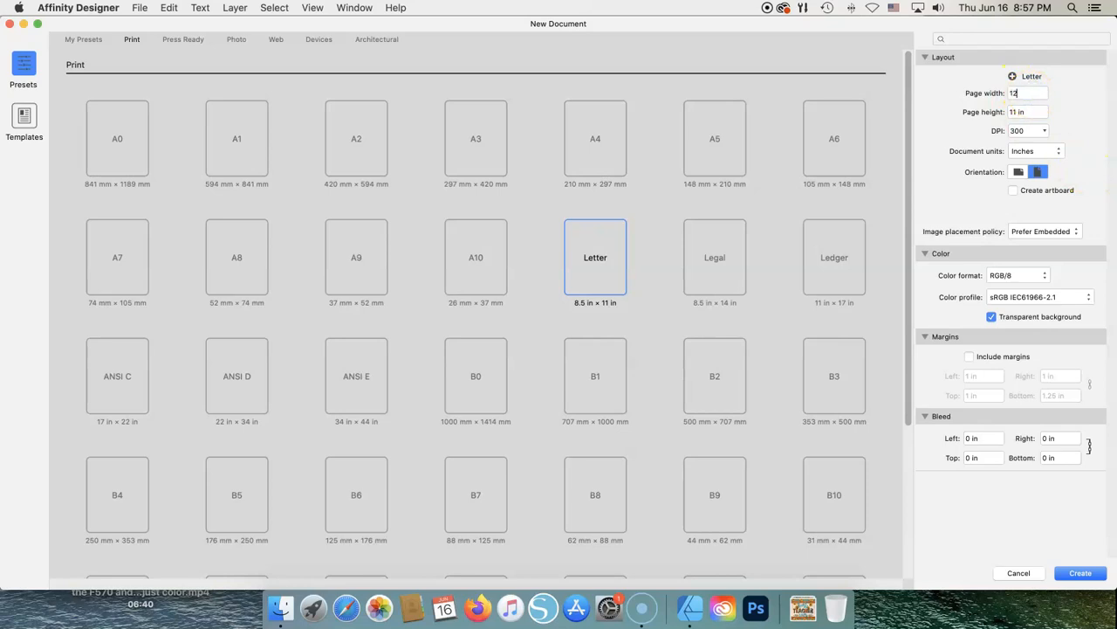
left_click(1039, 112)
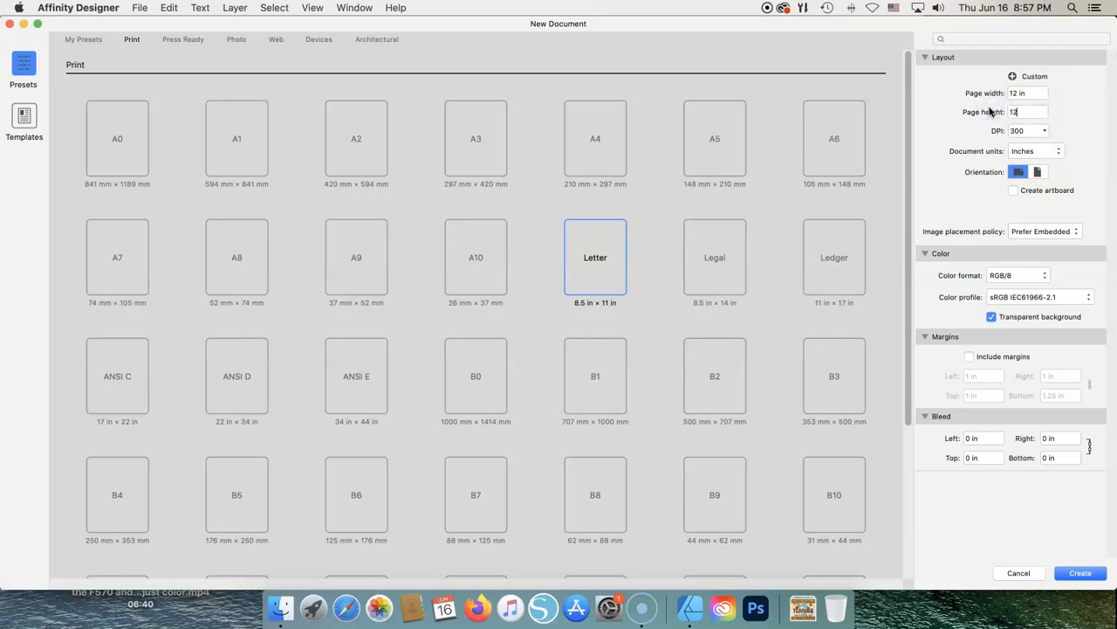
left_click(1038, 111)
left_click(1041, 96)
Create the document with landscape orientation and a transparent background
left_click(1022, 172)
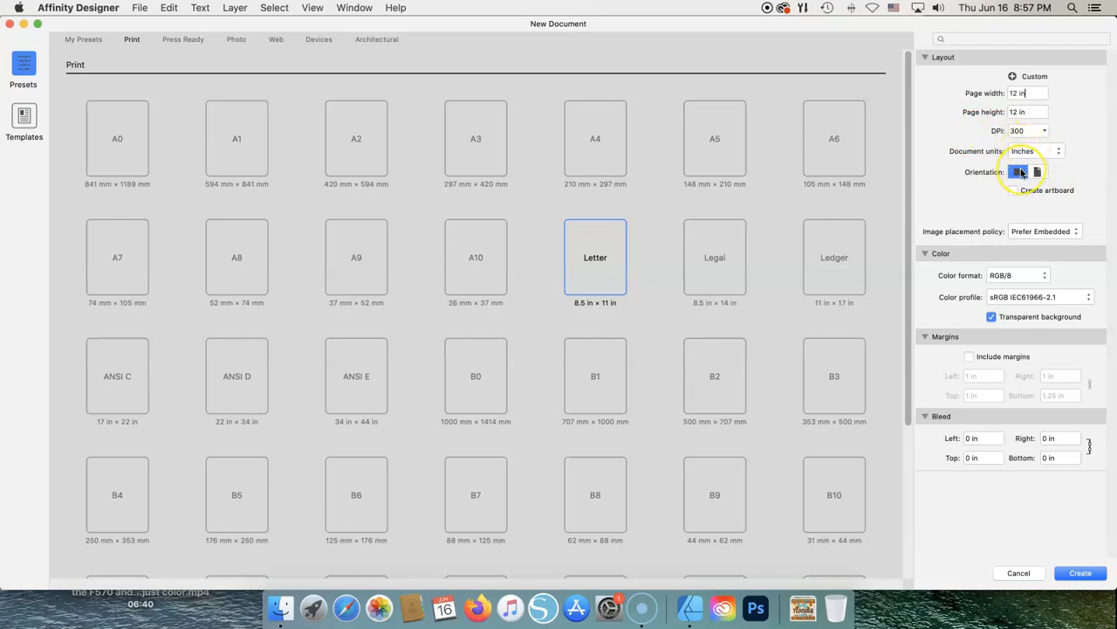
left_click(1041, 175)
left_click(1019, 177)
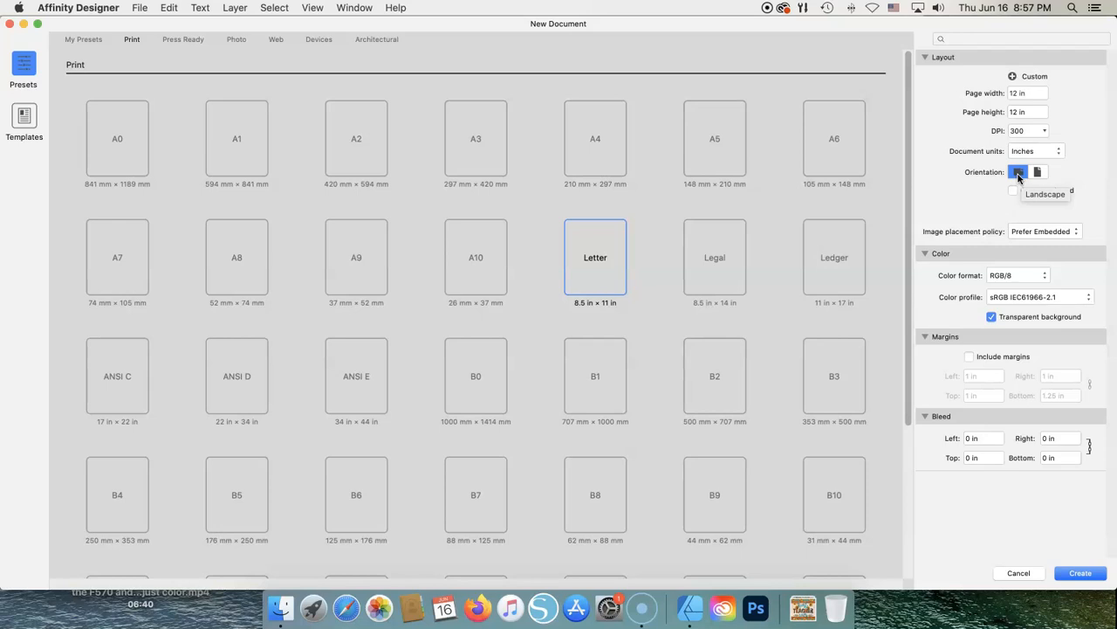
left_click(1038, 174)
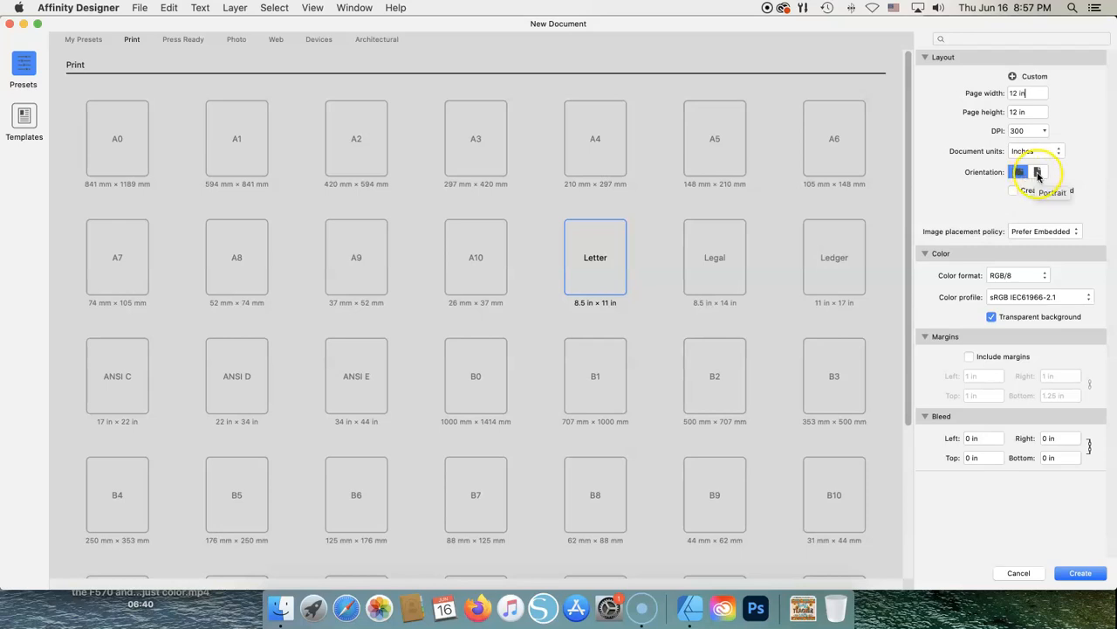
left_click(1015, 178)
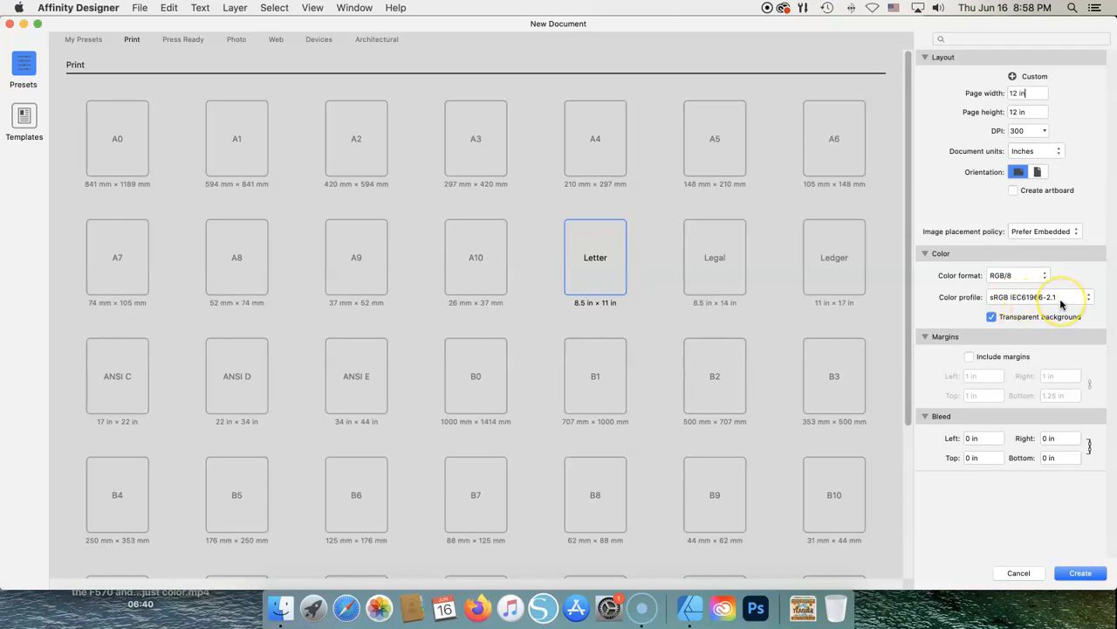
left_click(992, 318)
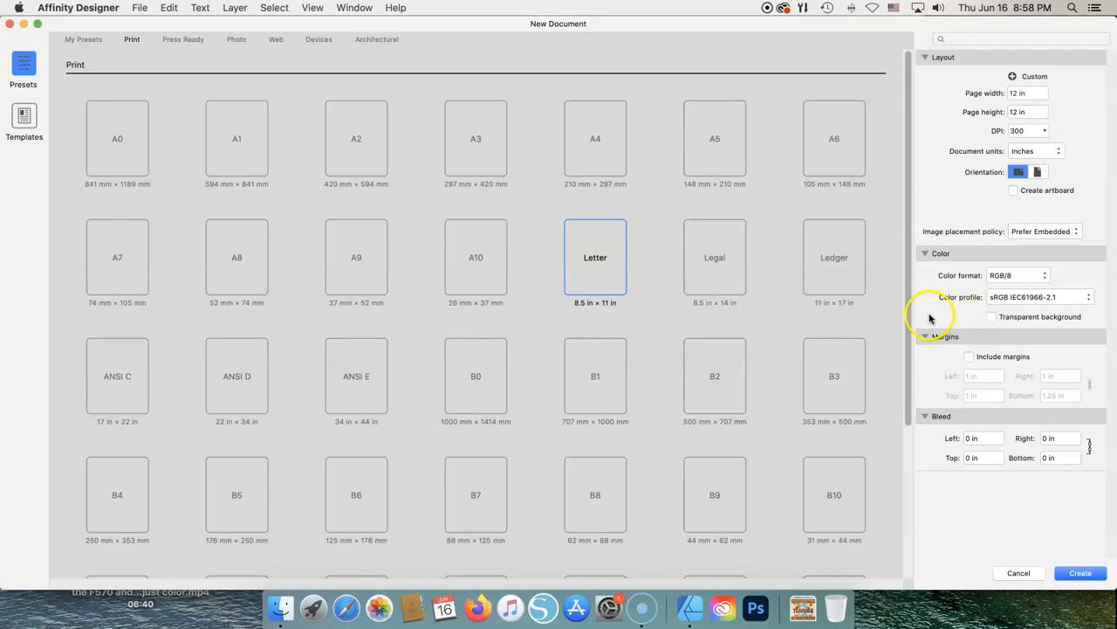
left_click(991, 317)
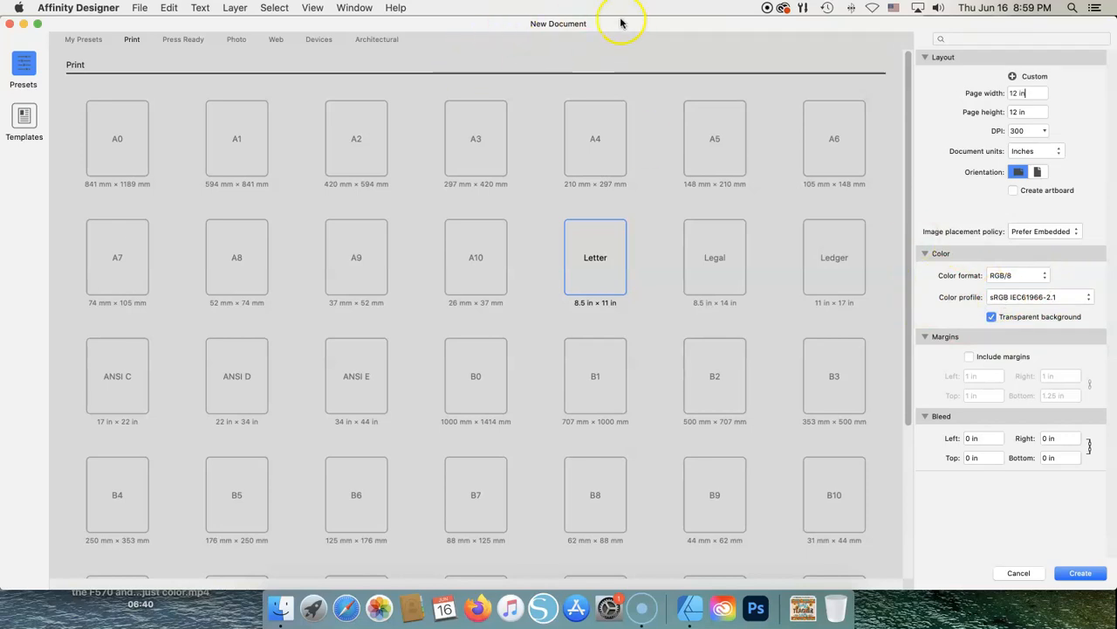
left_click(1082, 573)
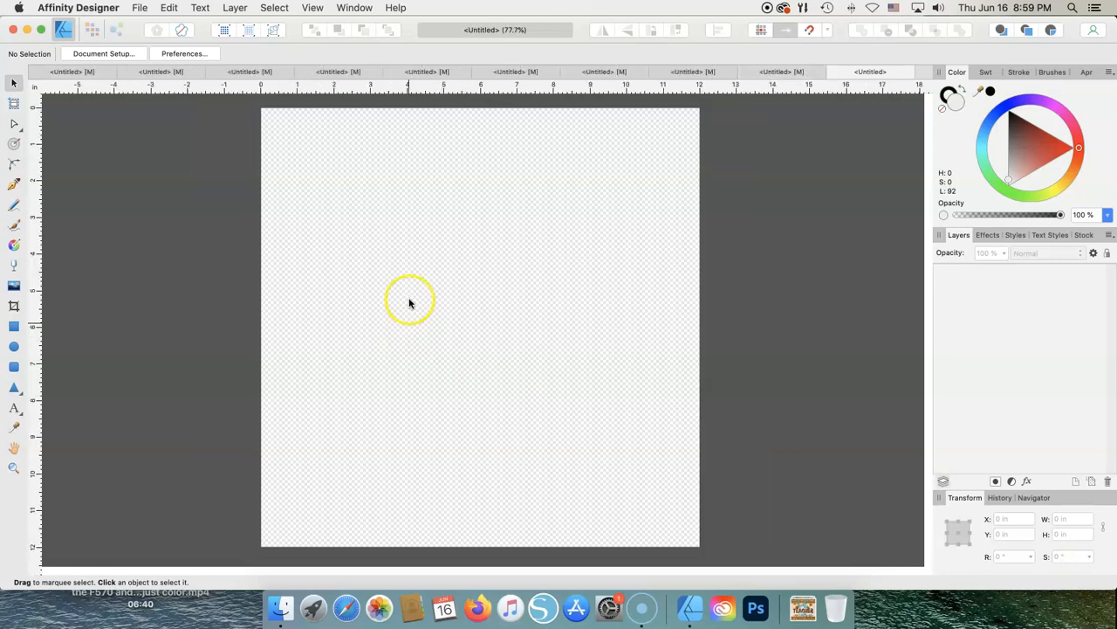
Place Best_Teacher_Ever_Tumbler.png from Downloads near the page's upper-left corner at about 11.24 × 9.91 in
left_click(135, 8)
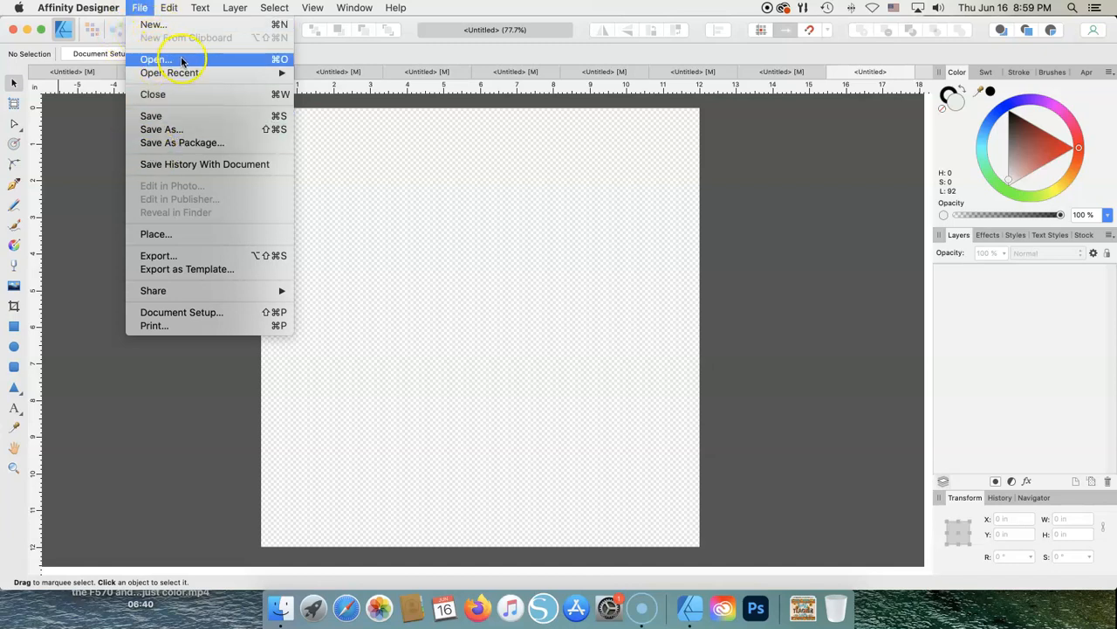
left_click(158, 234)
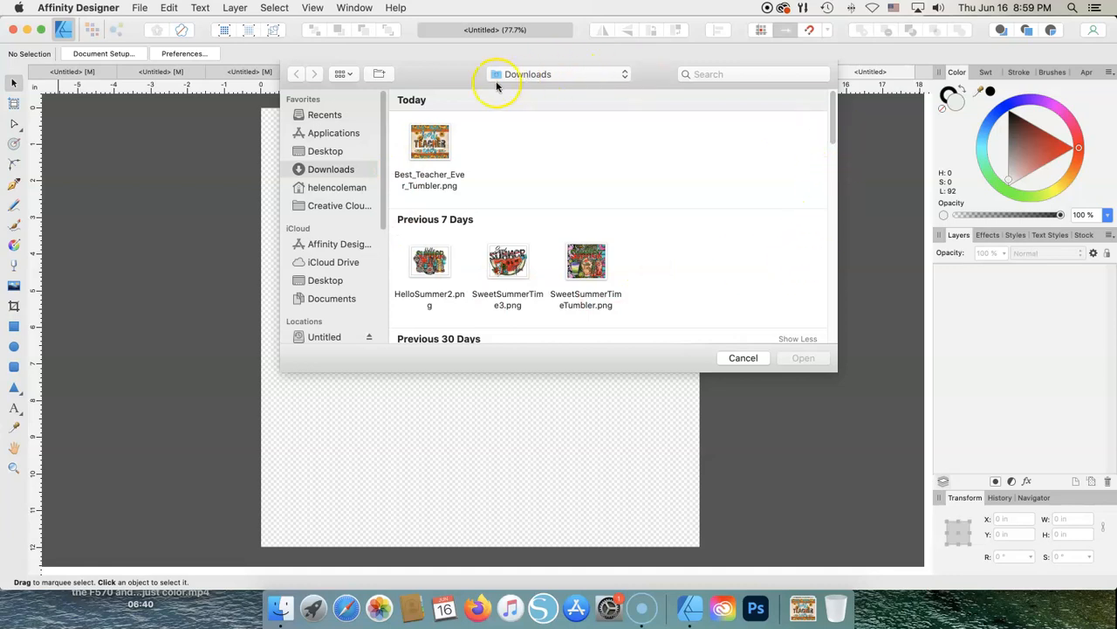
mouse_move(836, 130)
left_mouse_down()
mouse_move(841, 219)
mouse_move(838, 114)
left_mouse_up()
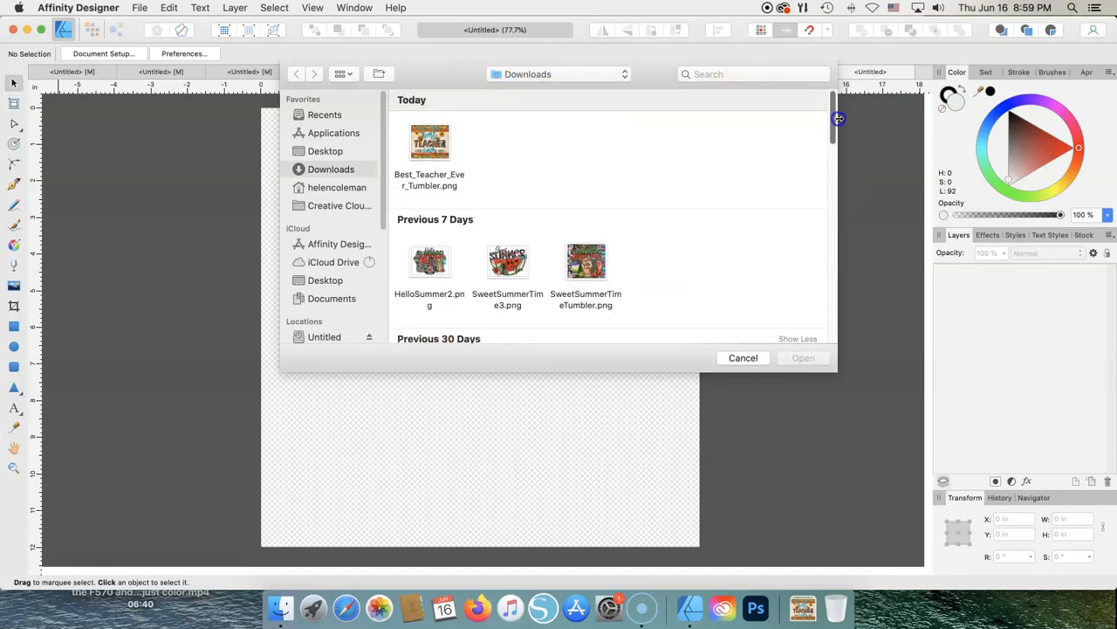
left_click(431, 153)
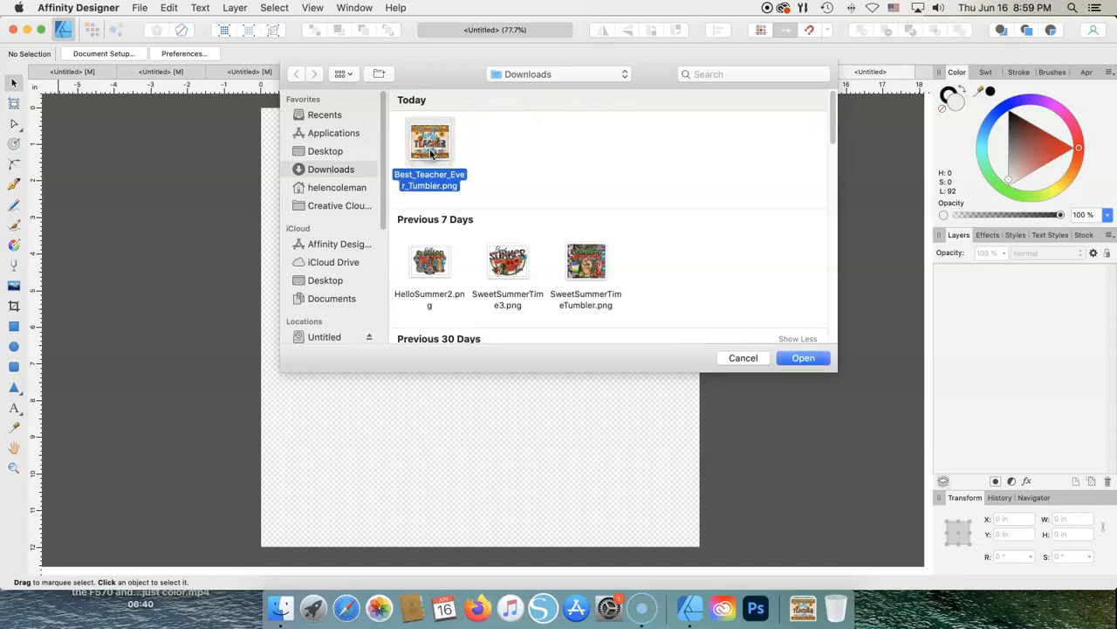
left_click(796, 358)
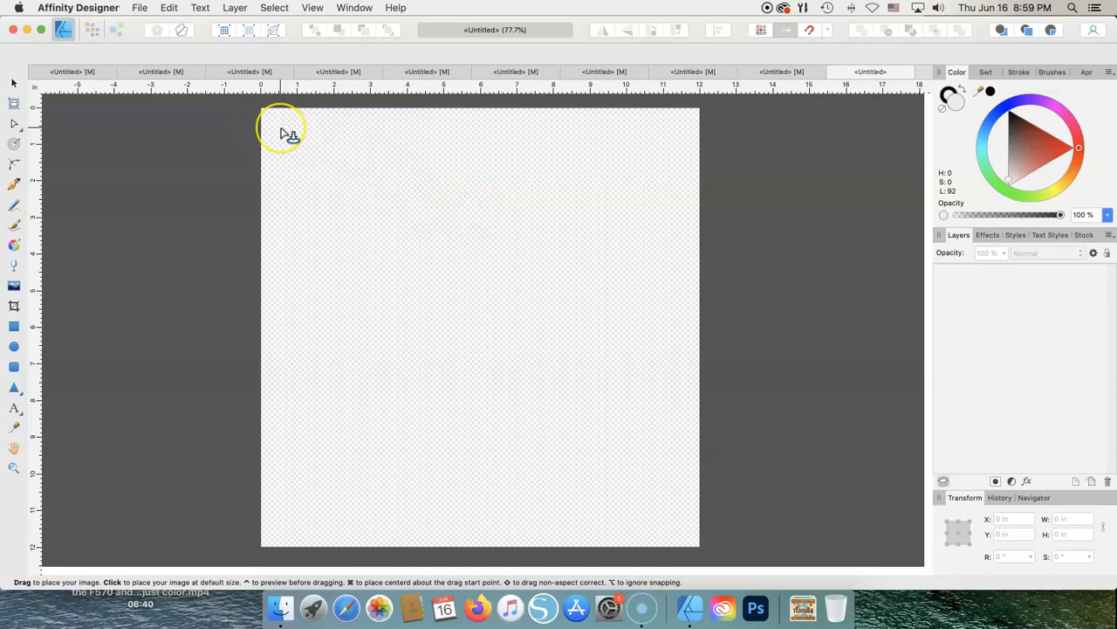
left_click_drag(276, 127, 650, 535)
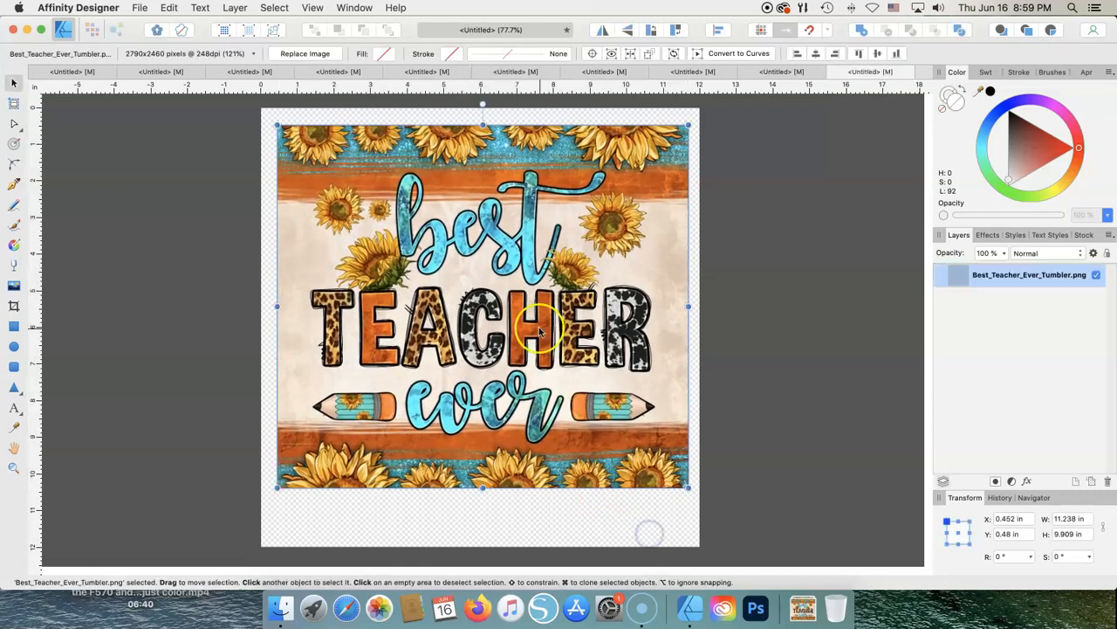
Enlarge the placed image proportionally to about 11.5 × 10.15 in and reposition it near the top of the page
mouse_move(537, 327)
left_mouse_down()
mouse_move(535, 340)
mouse_move(532, 332)
left_mouse_up()
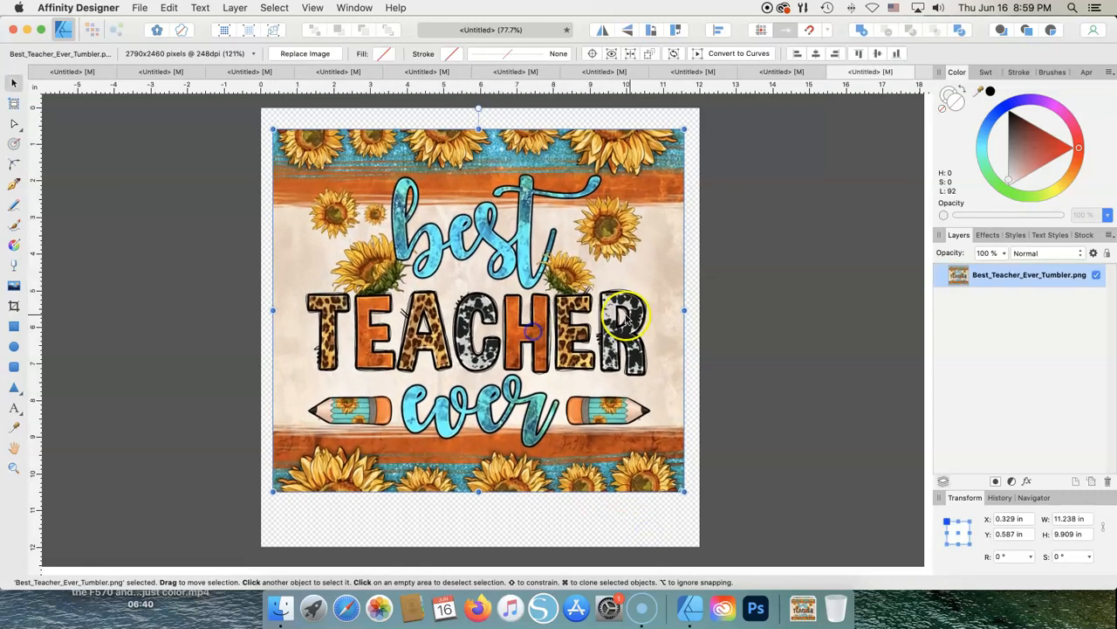
left_click_drag(684, 495, 693, 505)
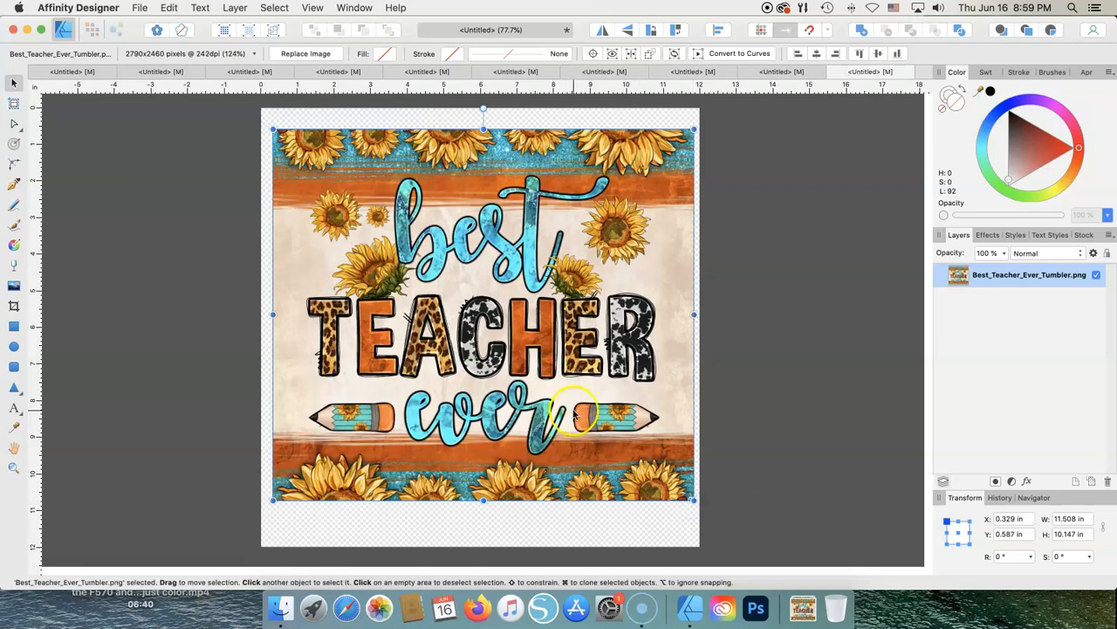
left_click_drag(573, 412, 573, 408)
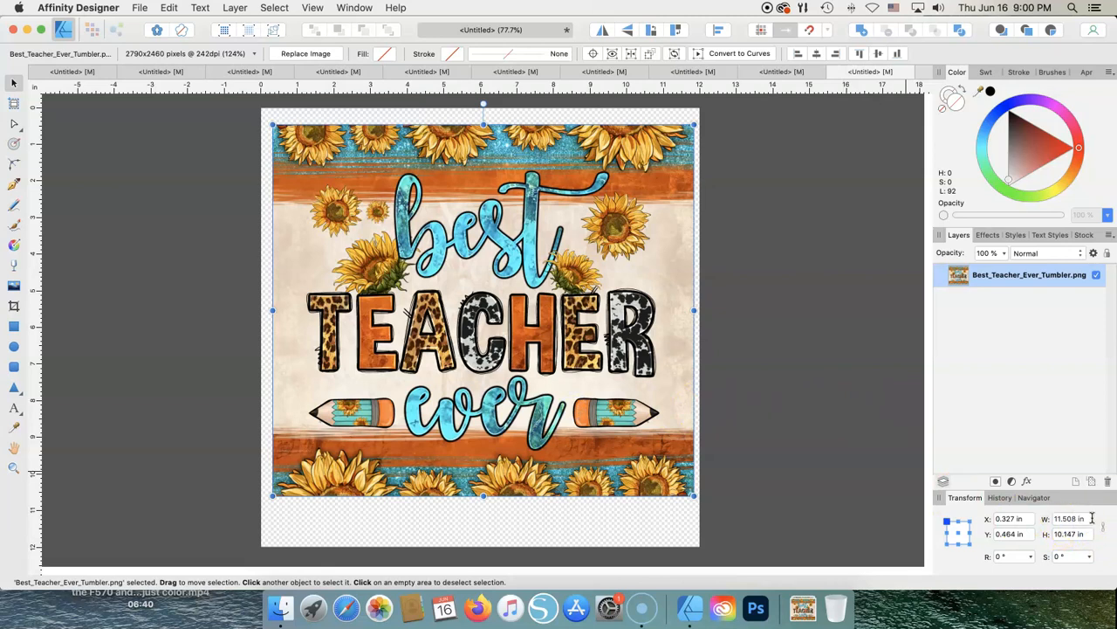
Set the teacher image's width to 6 in without changing its height
left_click_drag(1084, 519, 1054, 521)
type("6")
key("Return")
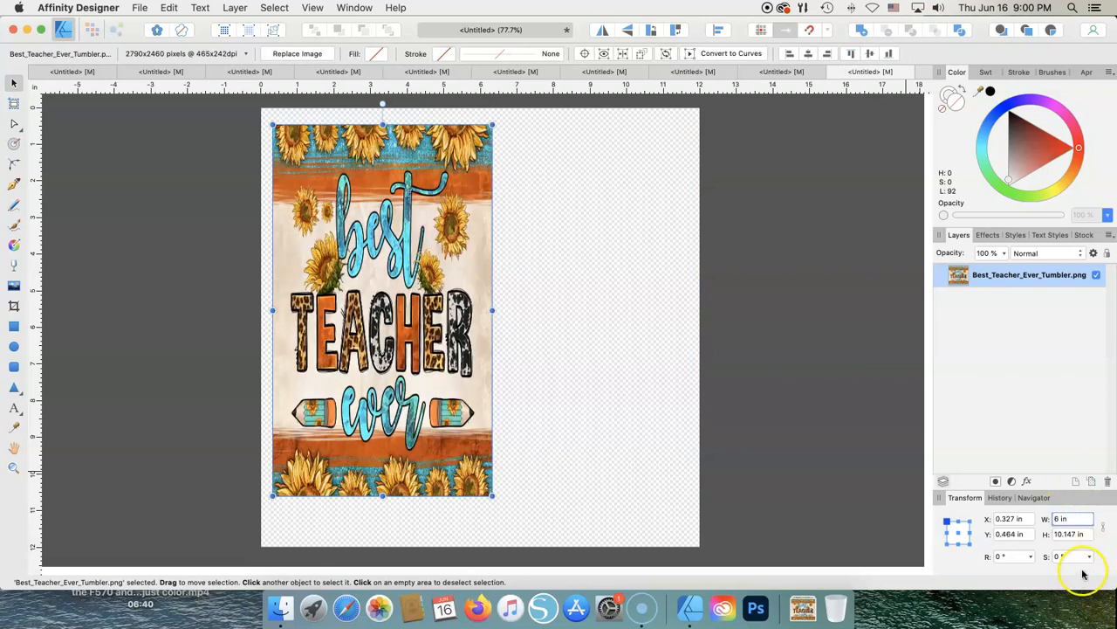
Set the image's height to 11 in and its width to 8.5 in
left_click_drag(1089, 532, 1060, 536)
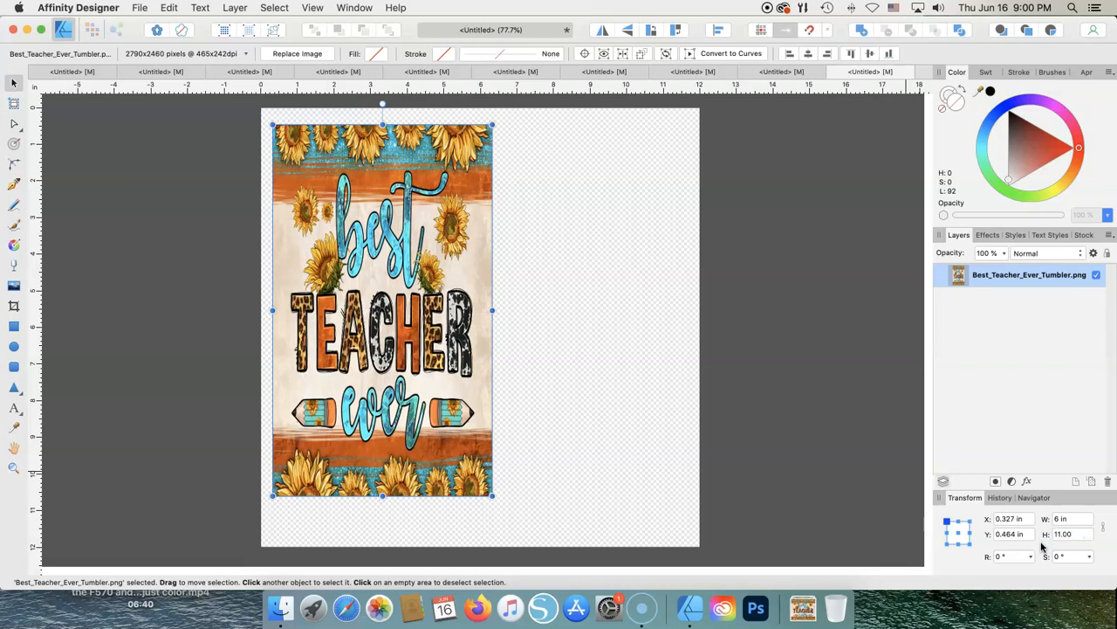
left_click(1065, 519)
left_click(1065, 519)
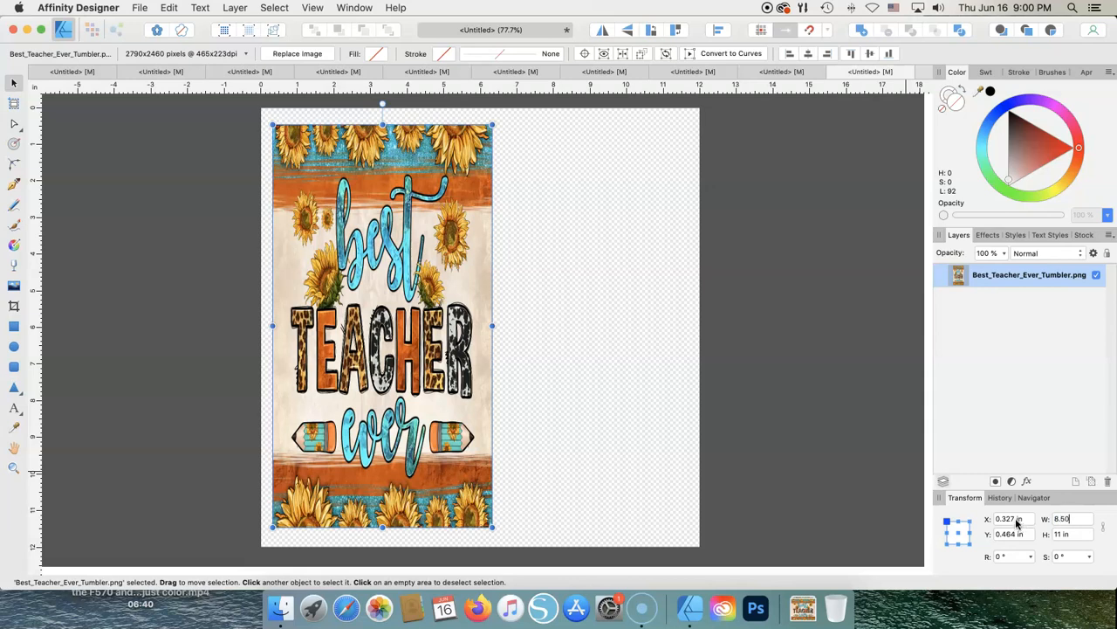
left_click(1074, 533)
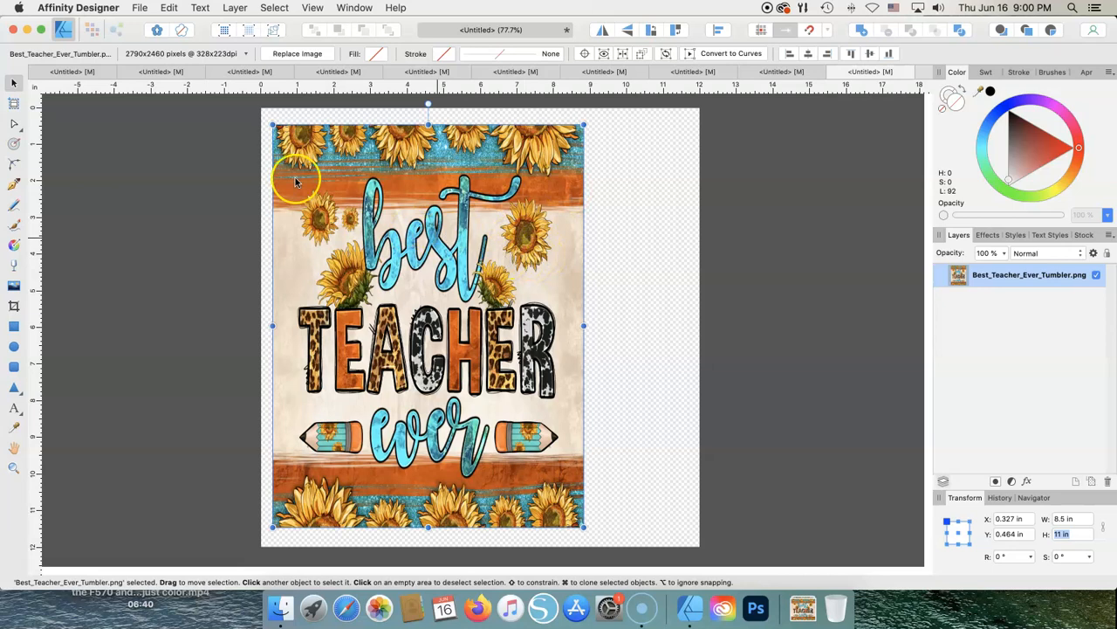
Set the image's width to 11 in and its height to 8 in
left_click(1078, 518)
left_click_drag(1078, 517, 1042, 518)
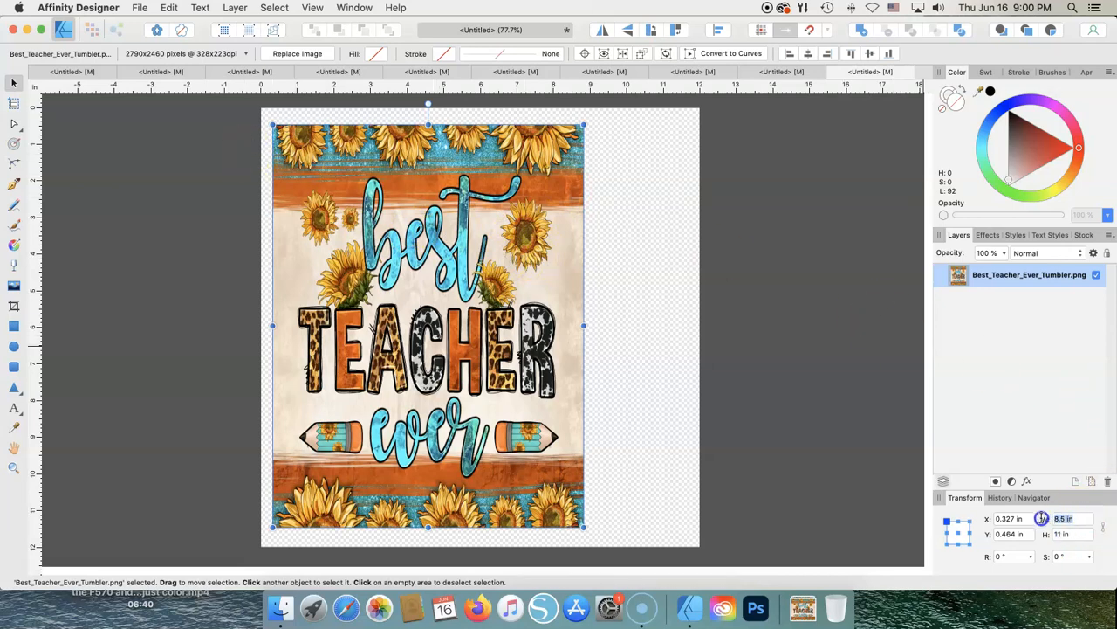
type("11.00")
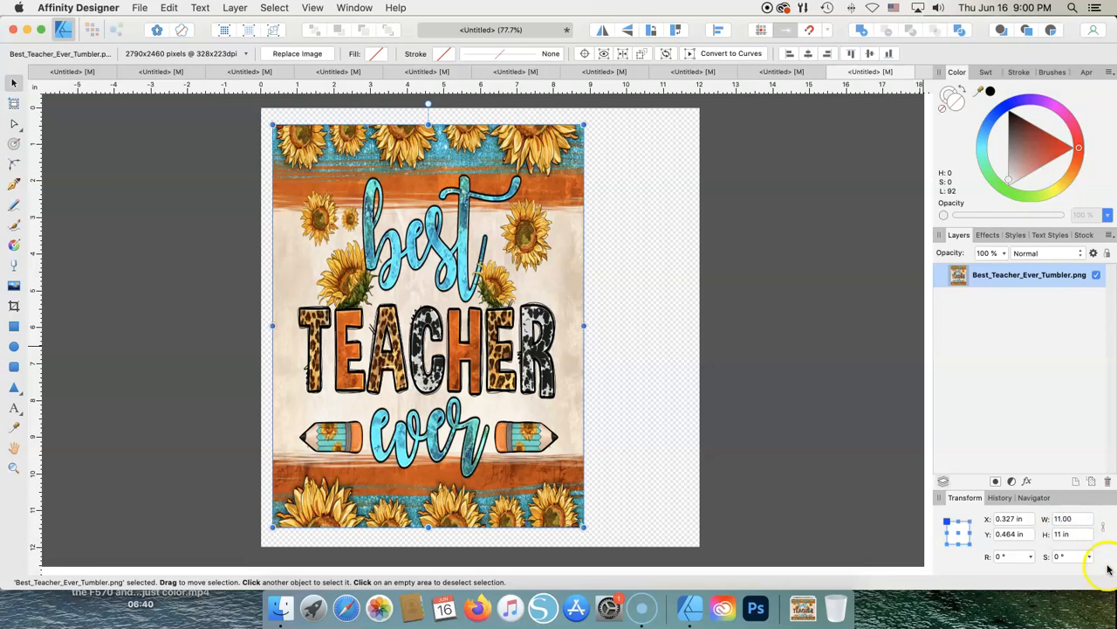
left_click(1070, 534)
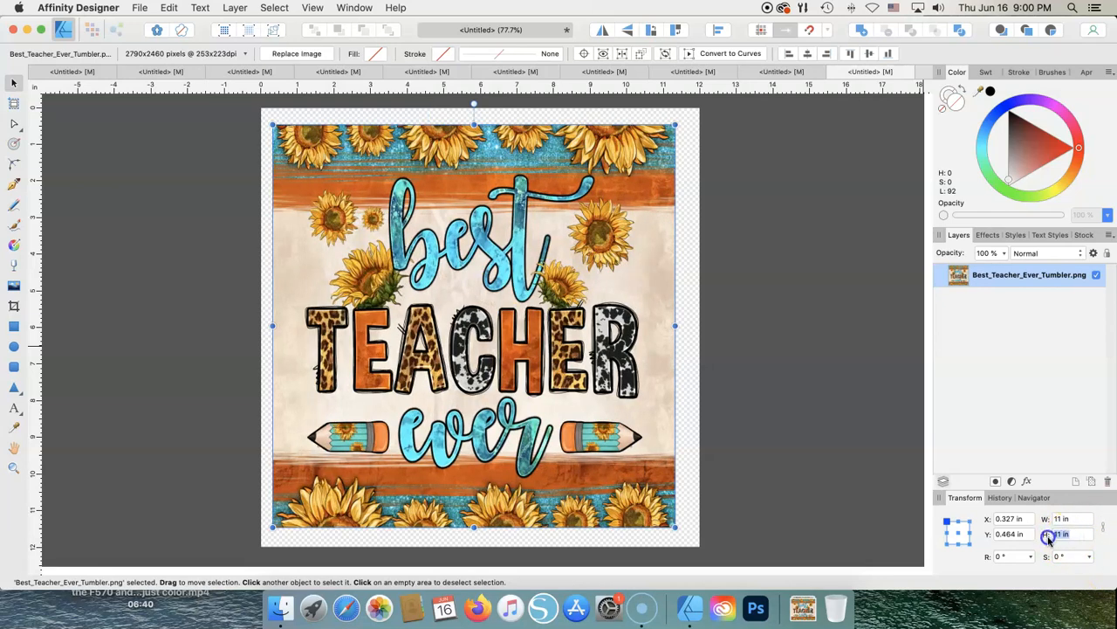
type("8")
left_click(1067, 520)
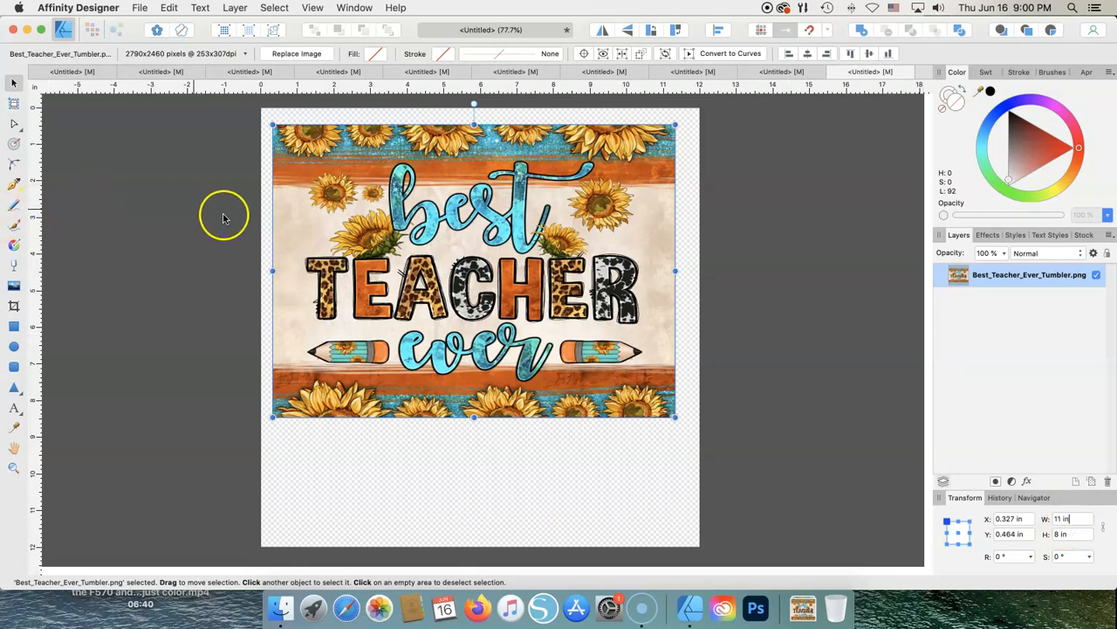
Move the image lower on the page to about X 0.58 in, Y 1.67 in, and deselect it
left_click_drag(393, 238, 402, 278)
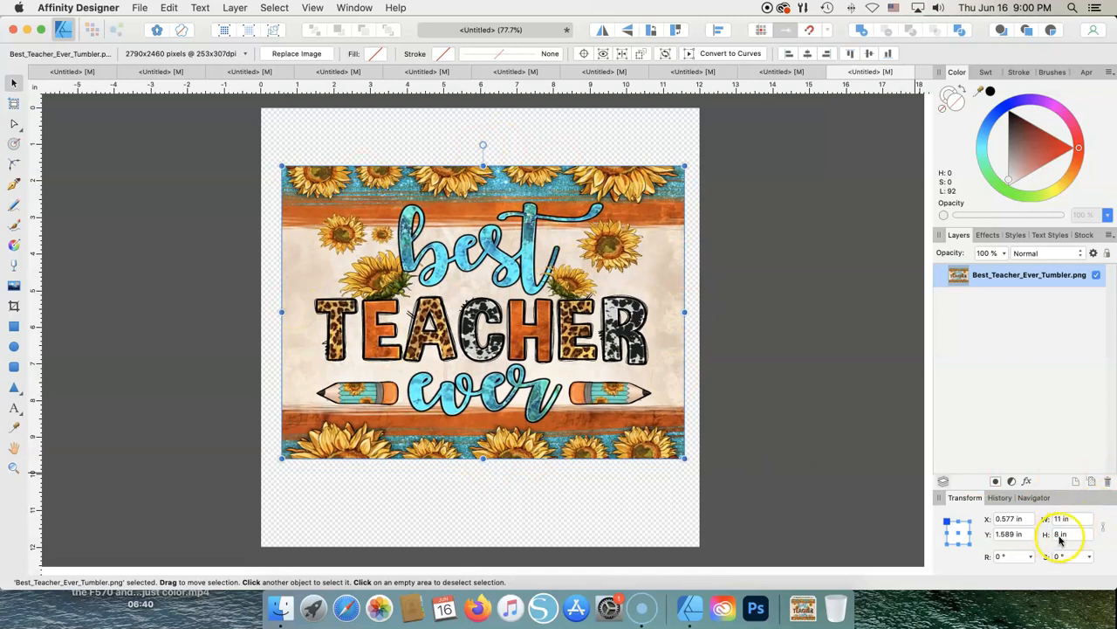
mouse_move(401, 259)
left_mouse_down()
mouse_move(388, 237)
mouse_move(402, 261)
left_mouse_up()
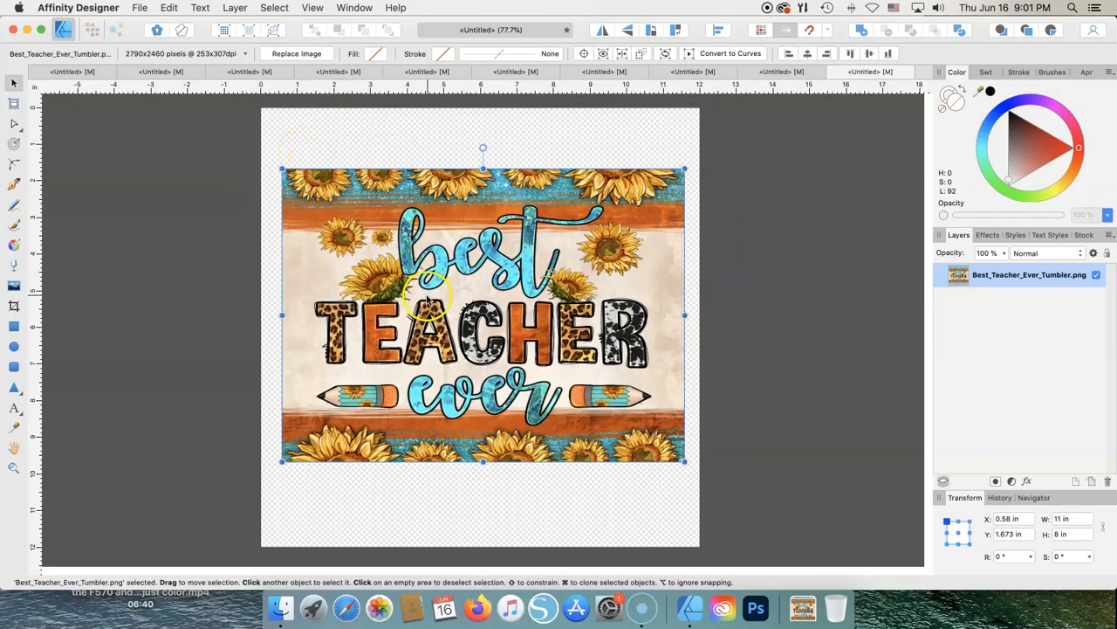
left_click(373, 129)
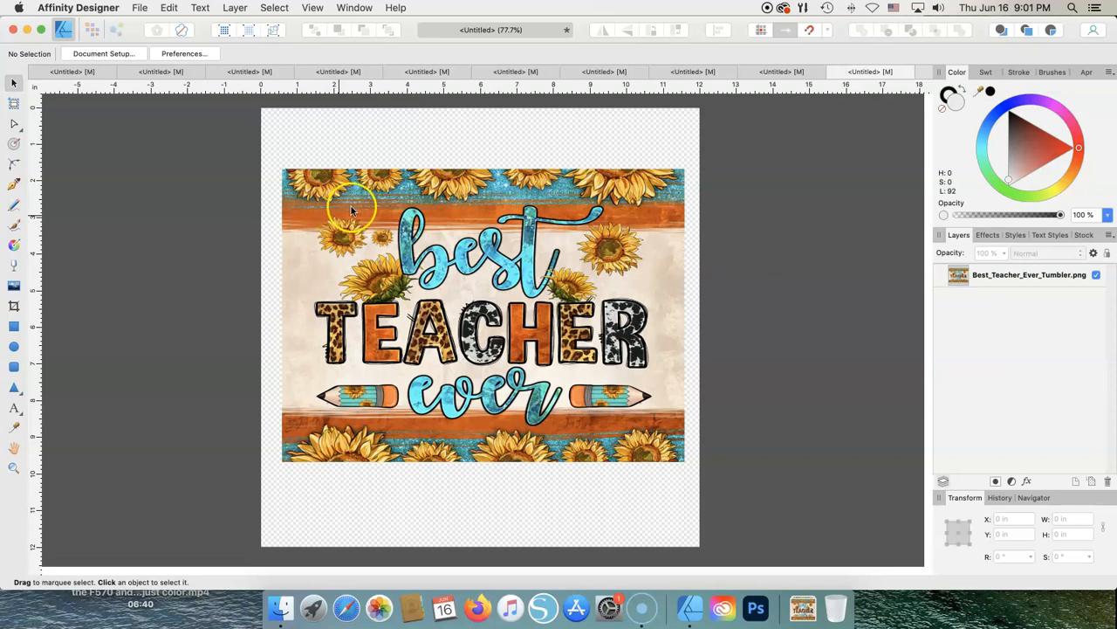
Select the image again and scale it down proportionally from its upper-left corner to about 10.8 × 7.85 in
left_click(374, 260)
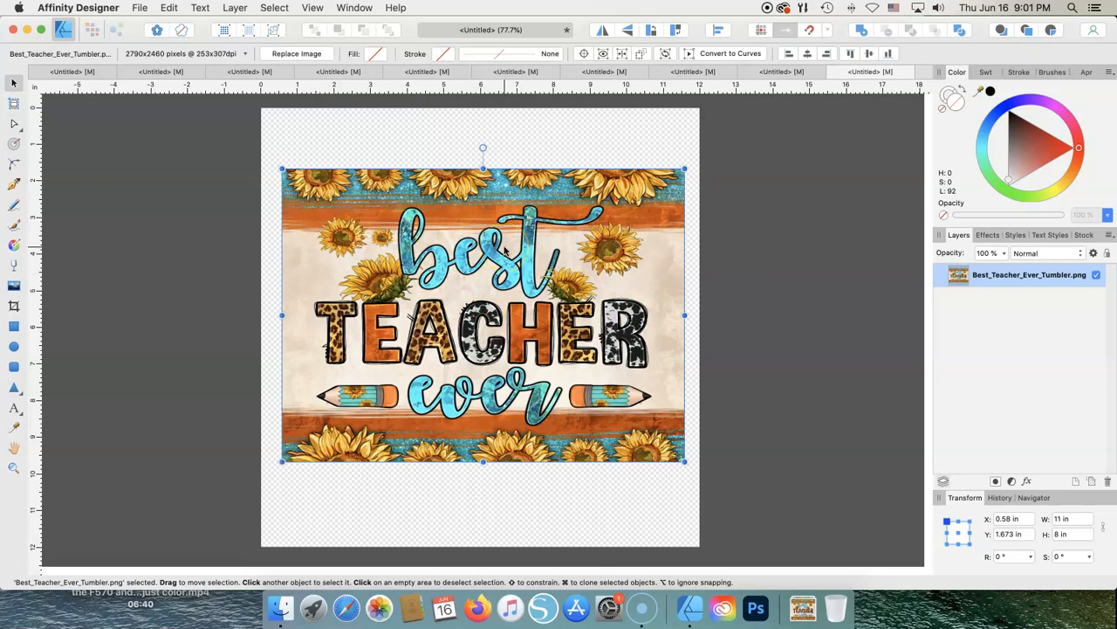
mouse_move(280, 167)
left_mouse_down()
mouse_move(270, 158)
mouse_move(289, 180)
mouse_move(265, 142)
mouse_move(297, 159)
left_mouse_up()
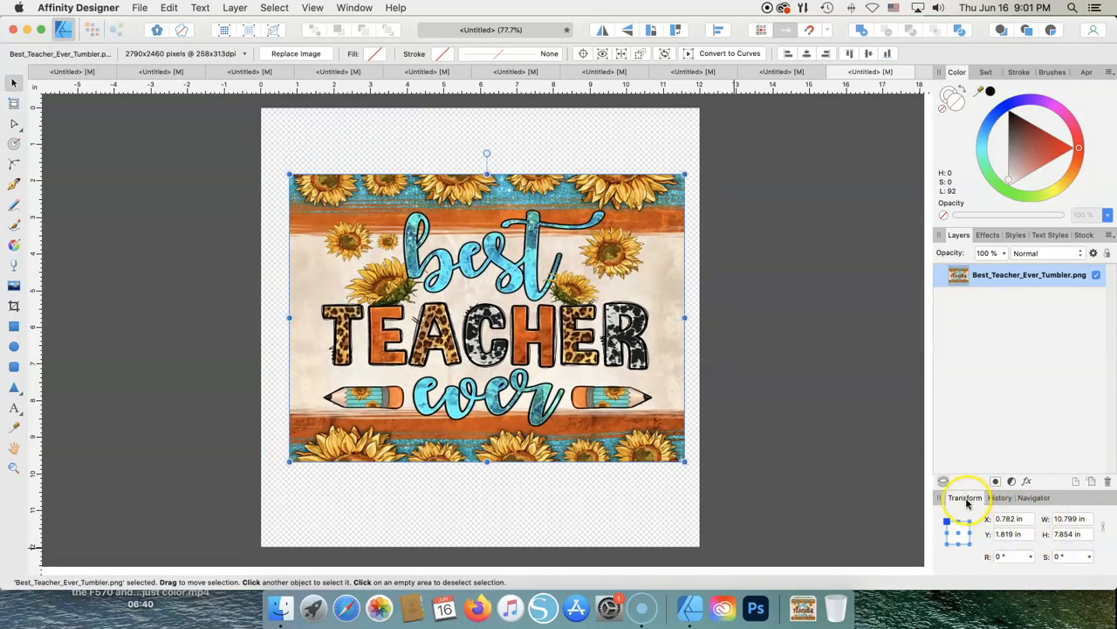
Move the image slightly to about X 0.62 in, Y 1.85 in, and deselect it
mouse_move(527, 306)
left_mouse_down()
mouse_move(519, 295)
mouse_move(522, 307)
left_mouse_up()
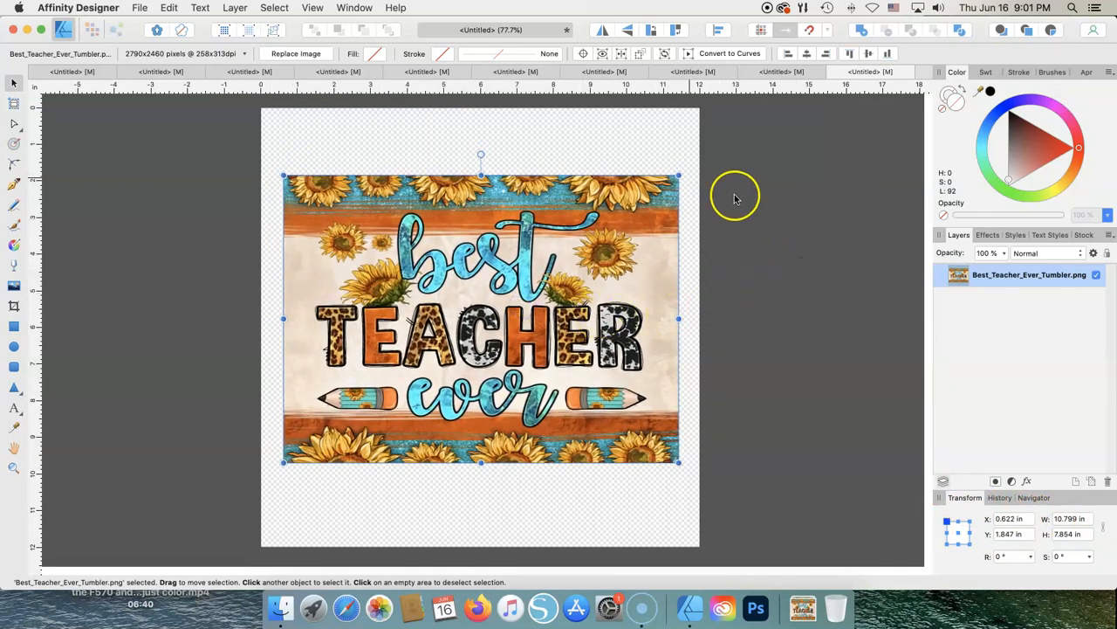
left_click(571, 142)
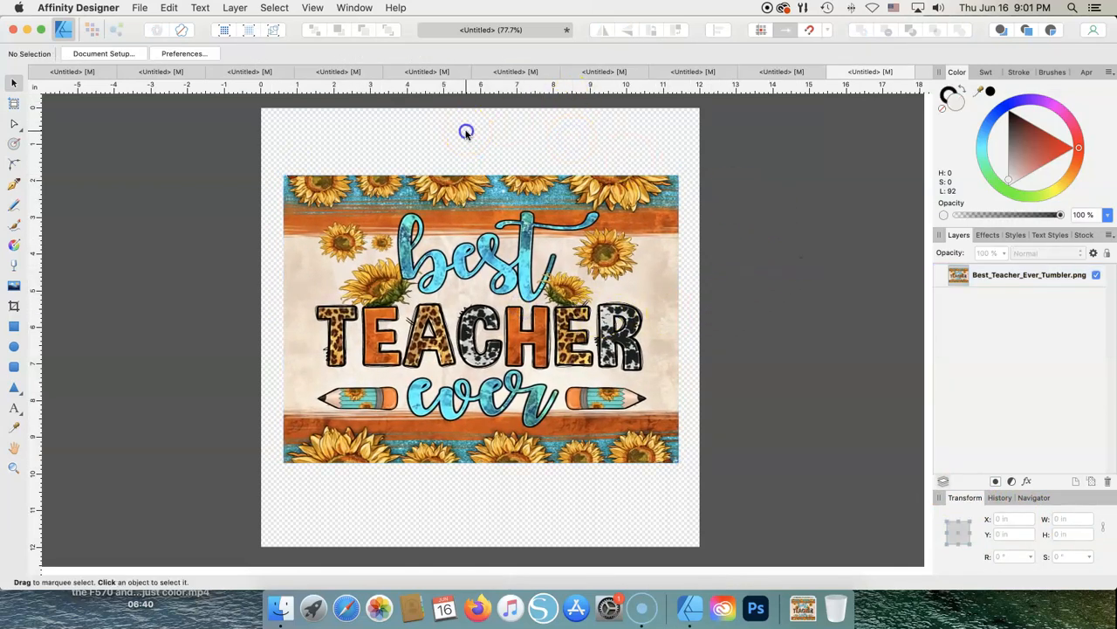
Change the document's page size to 11 in wide by 8.5 in high and apply the new setup
left_click(140, 8)
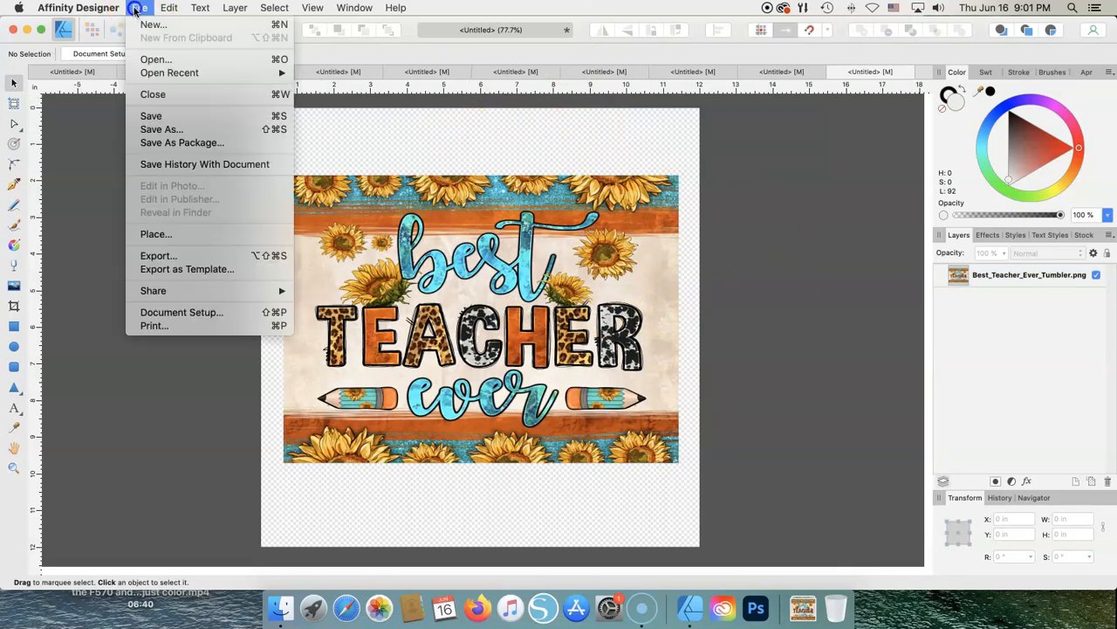
left_click(181, 311)
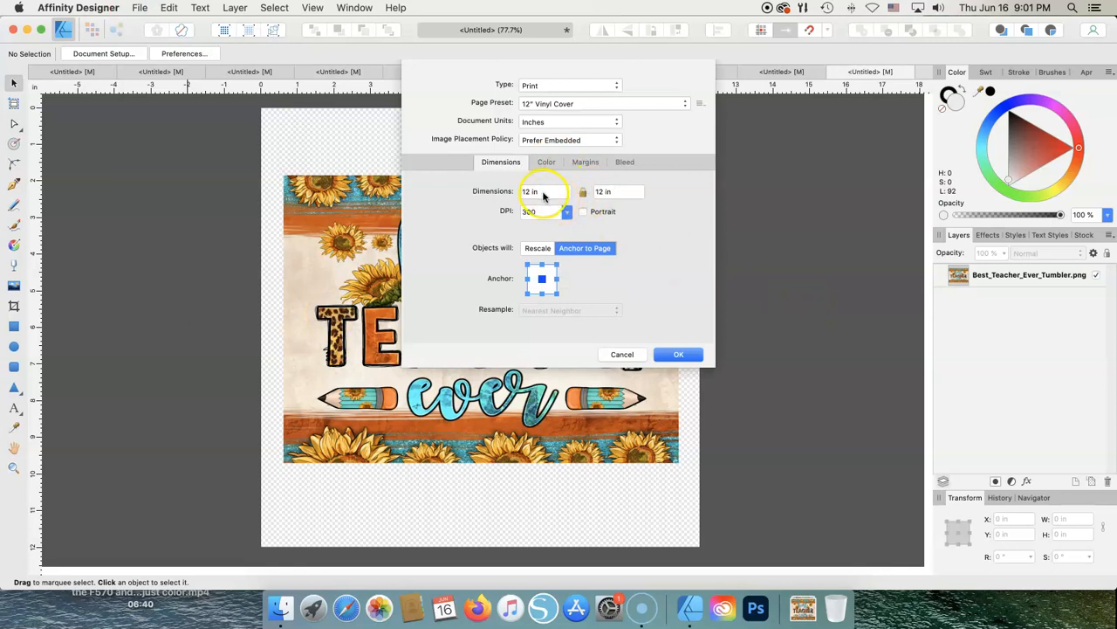
left_click_drag(543, 193, 509, 193)
left_click(625, 199)
left_click(584, 193)
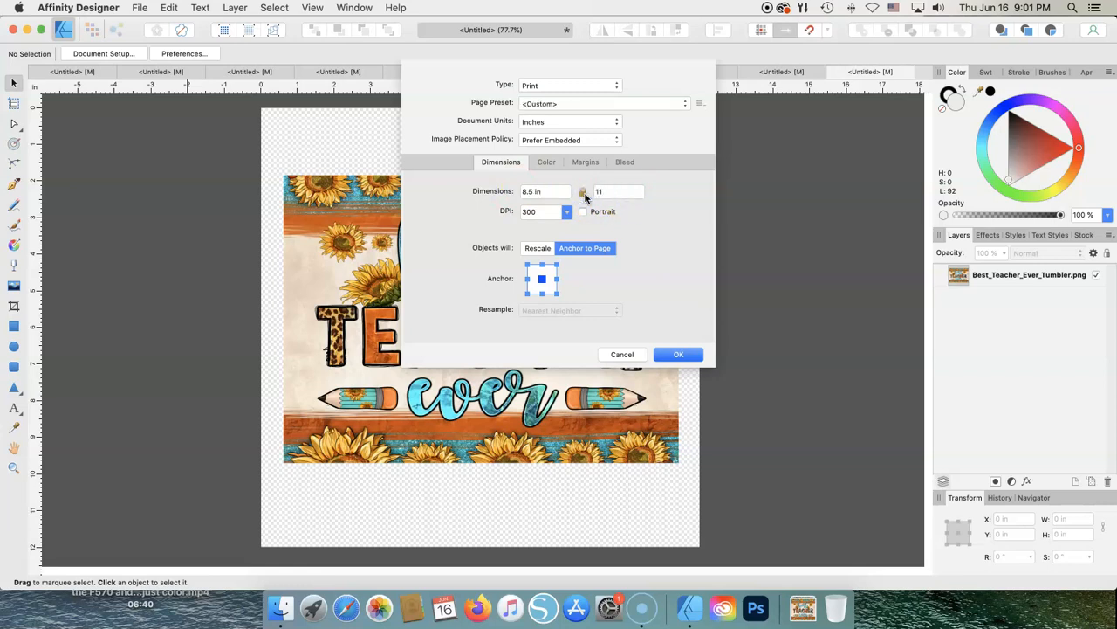
left_click(555, 191)
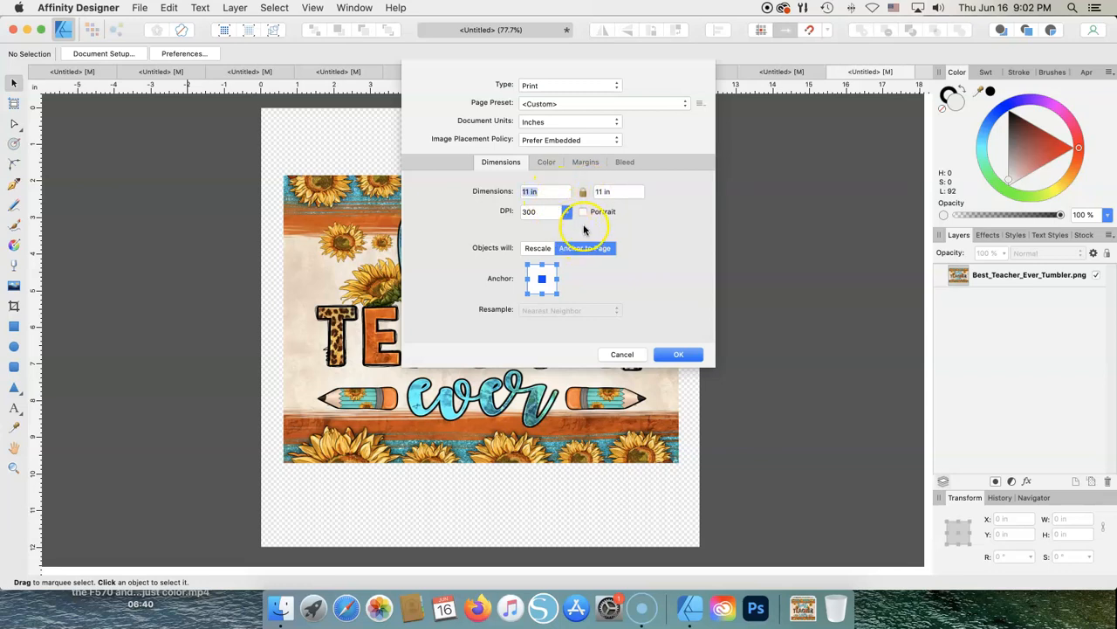
left_click(583, 213)
left_click(583, 214)
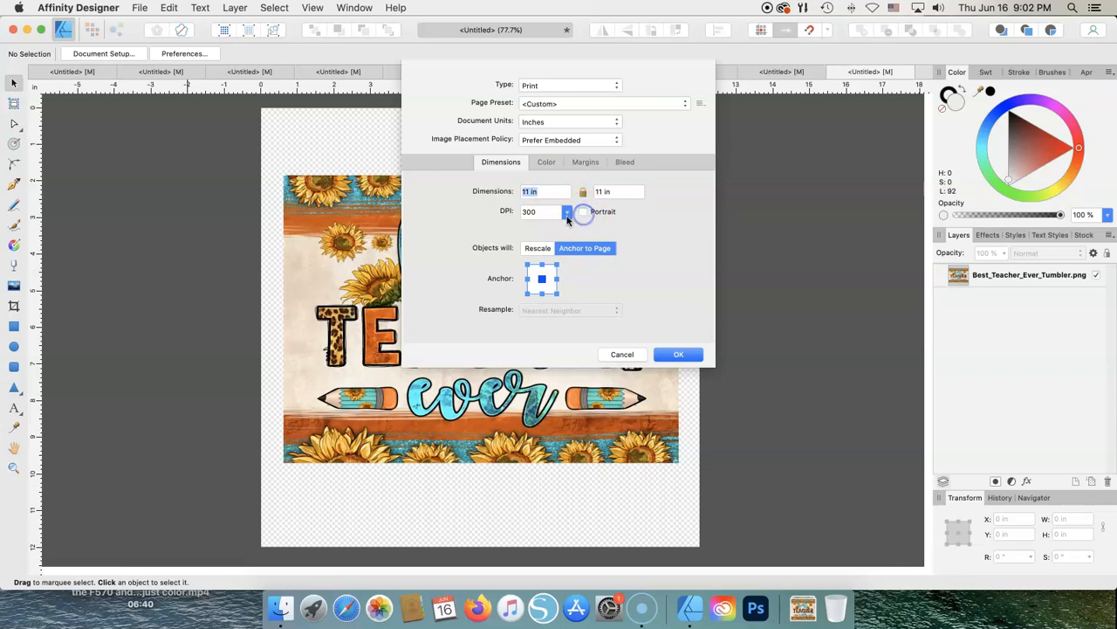
left_click(622, 196)
left_click(621, 192)
left_click(556, 193)
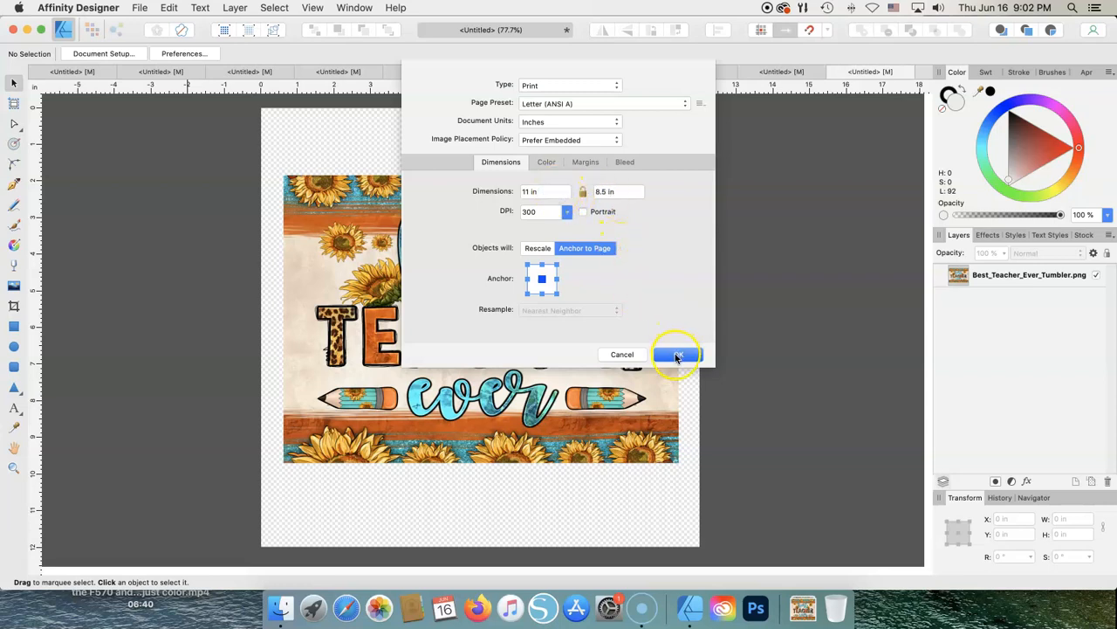
left_click(677, 355)
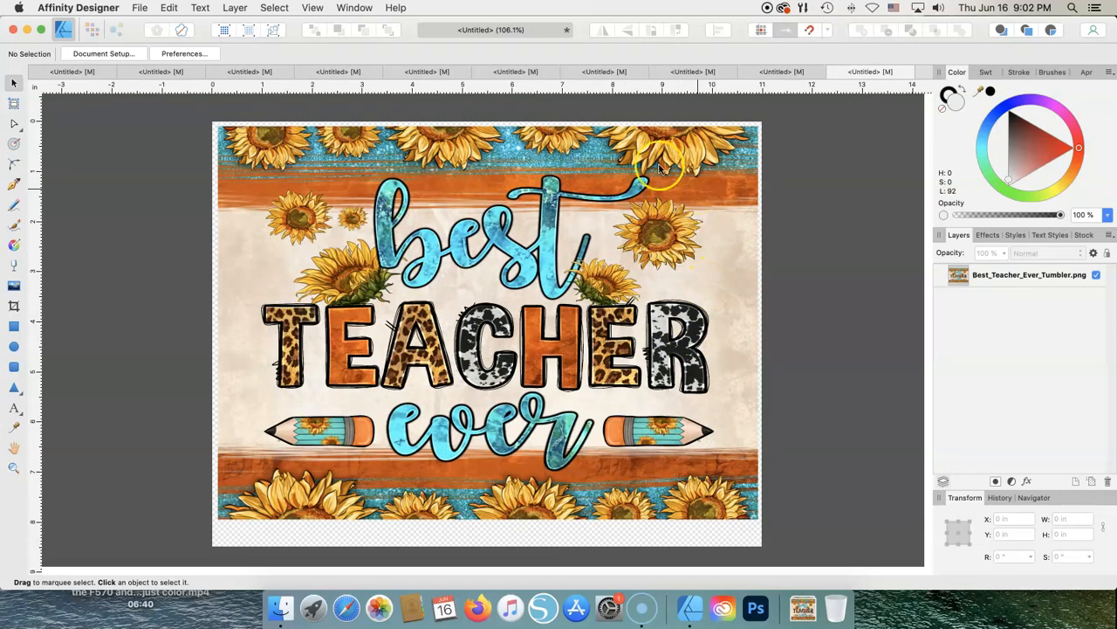
Centre the image by eye on the resized page at about X 0.11 in, Y 0.29 in, and deselect it
left_click_drag(464, 172, 518, 190)
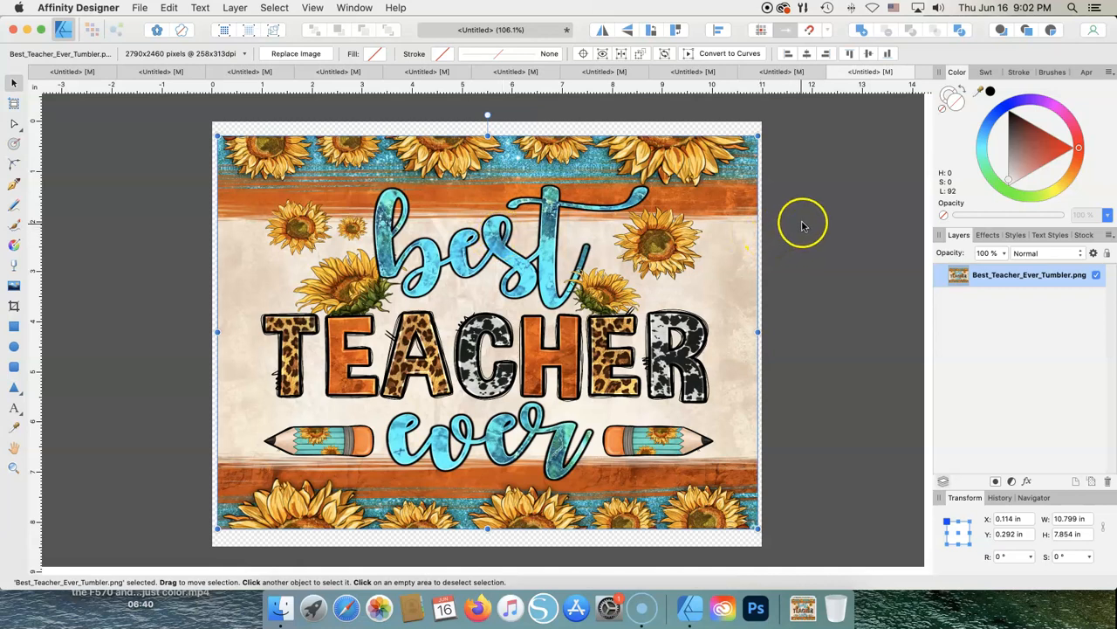
left_click(855, 210)
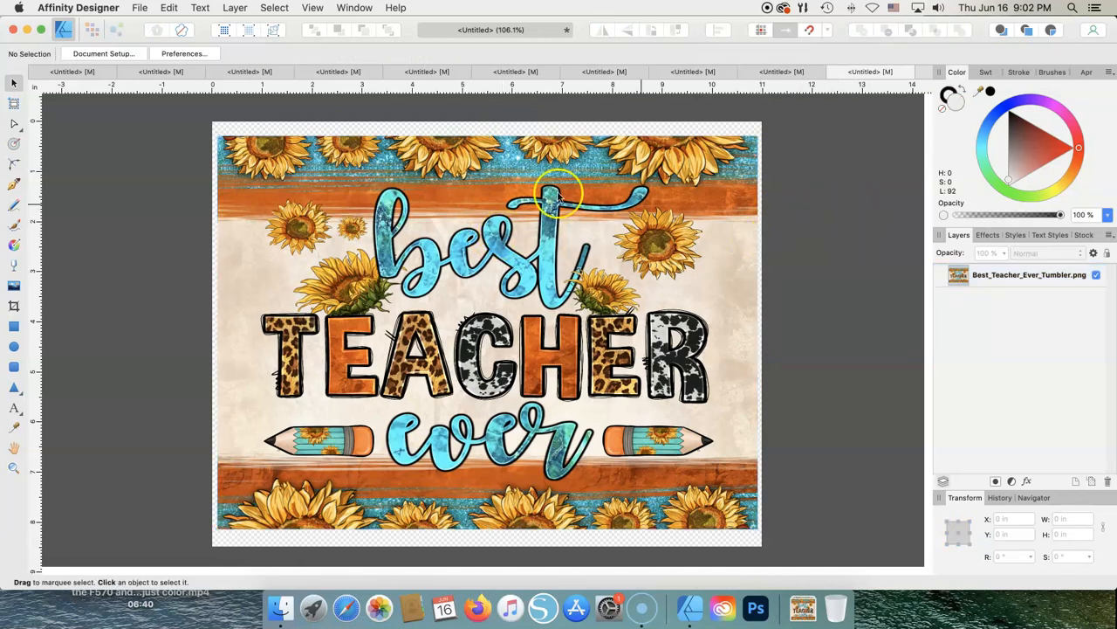
Start printing the document and choose the EPSON SC-F100 Series printer
left_click(138, 8)
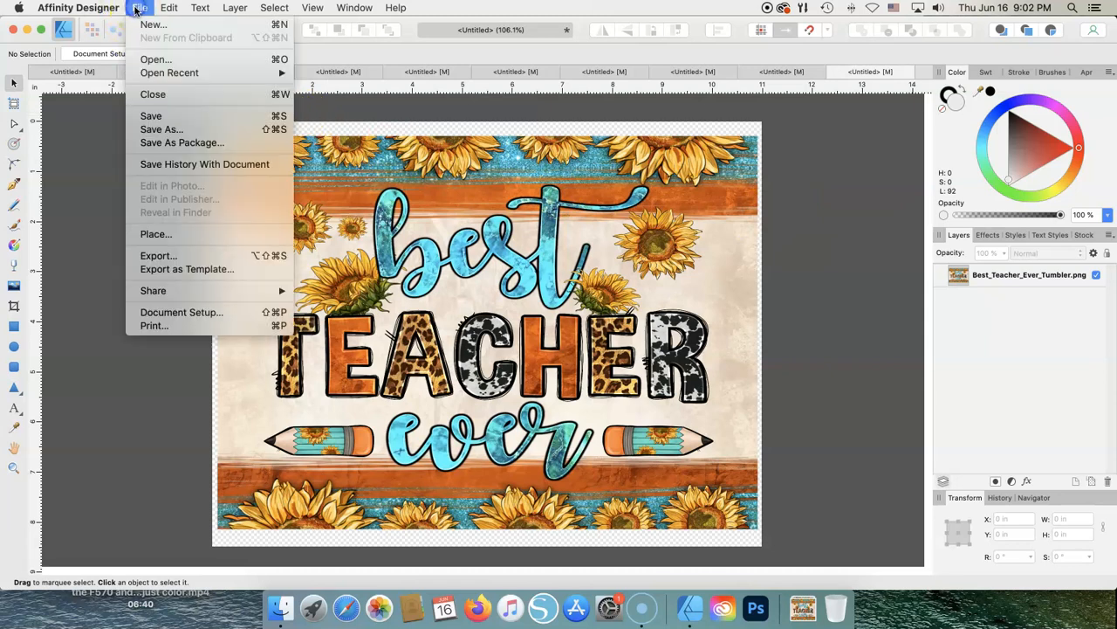
left_click(152, 327)
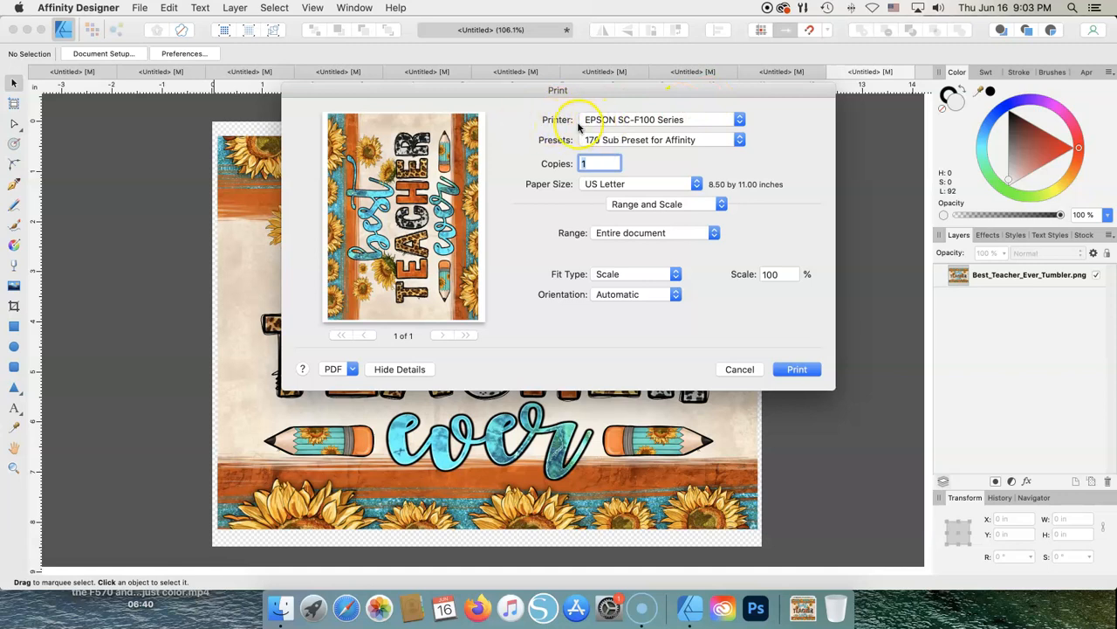
left_click(740, 123)
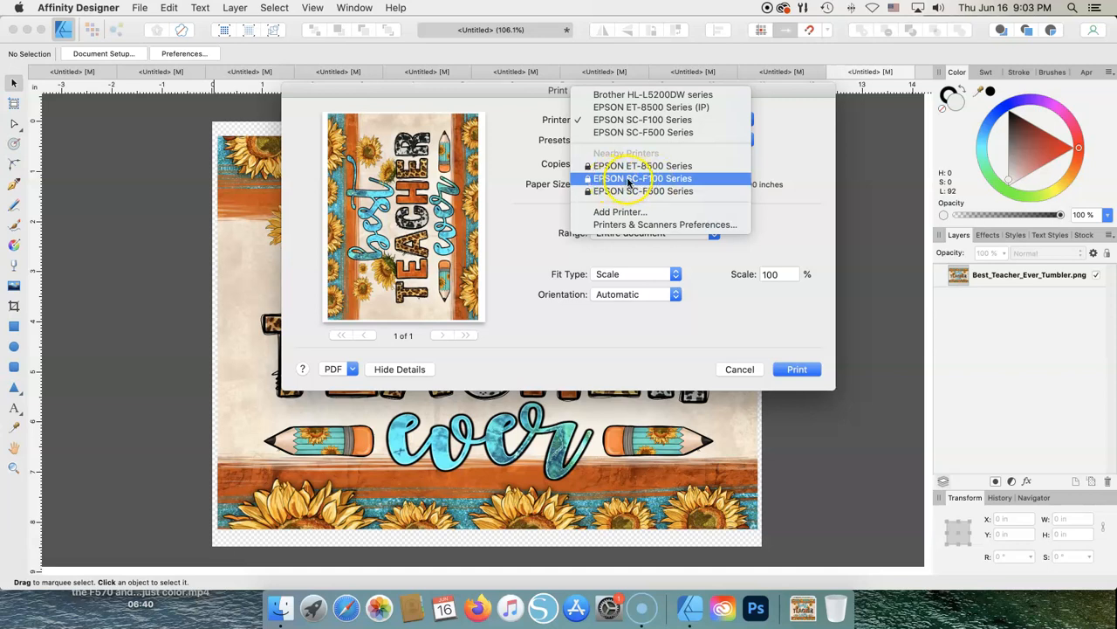
left_click(658, 120)
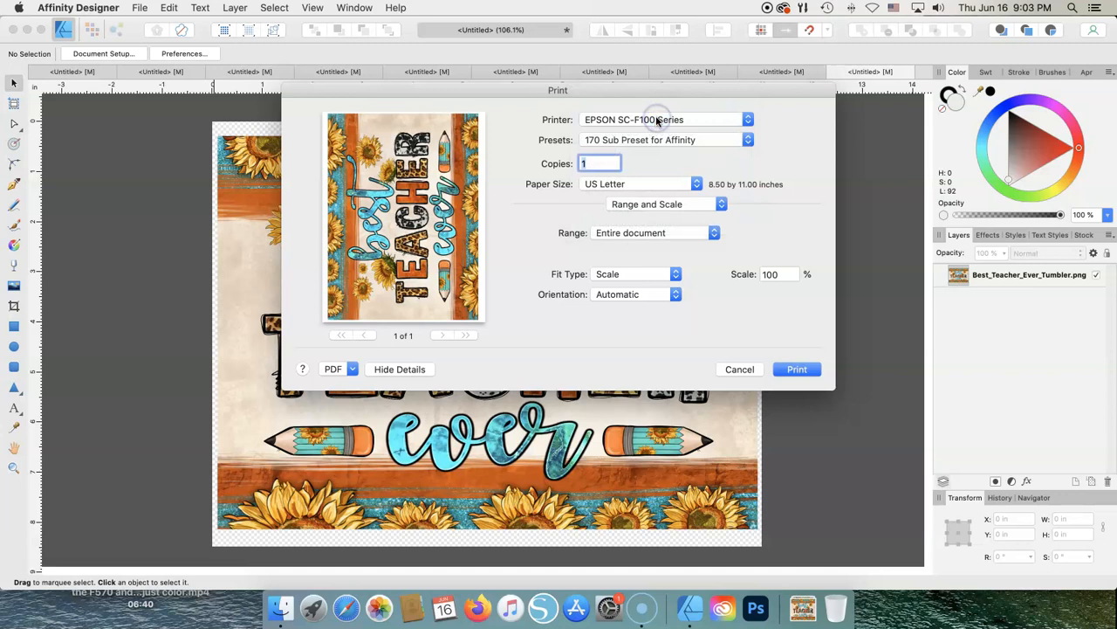
left_click(544, 143)
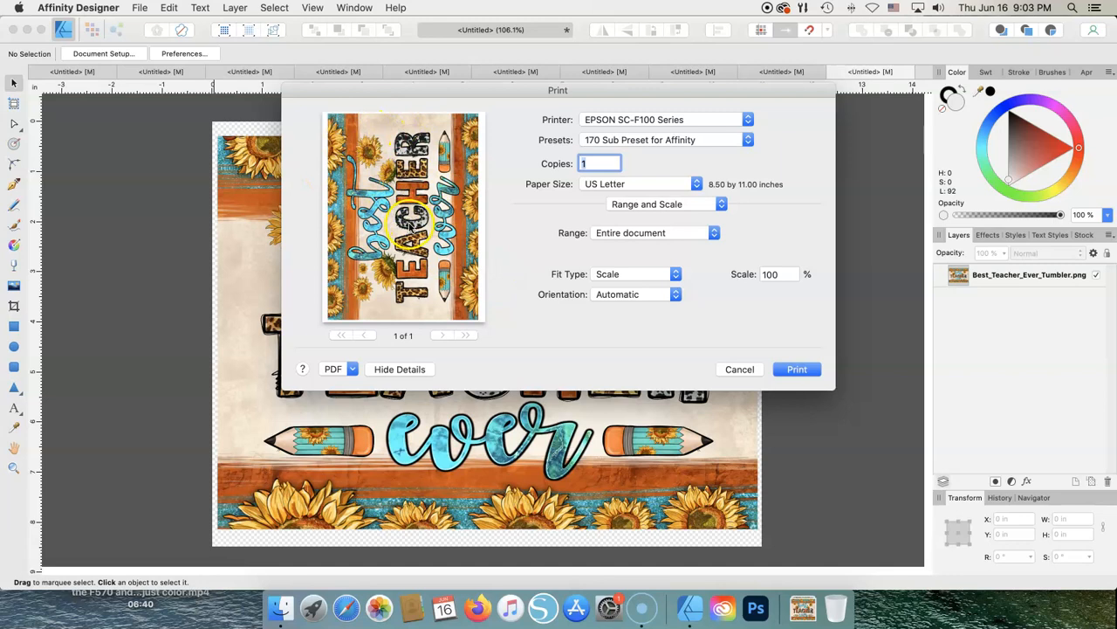
Try the Fit to Printable fit type for the print and return it to Scale
left_click(677, 277)
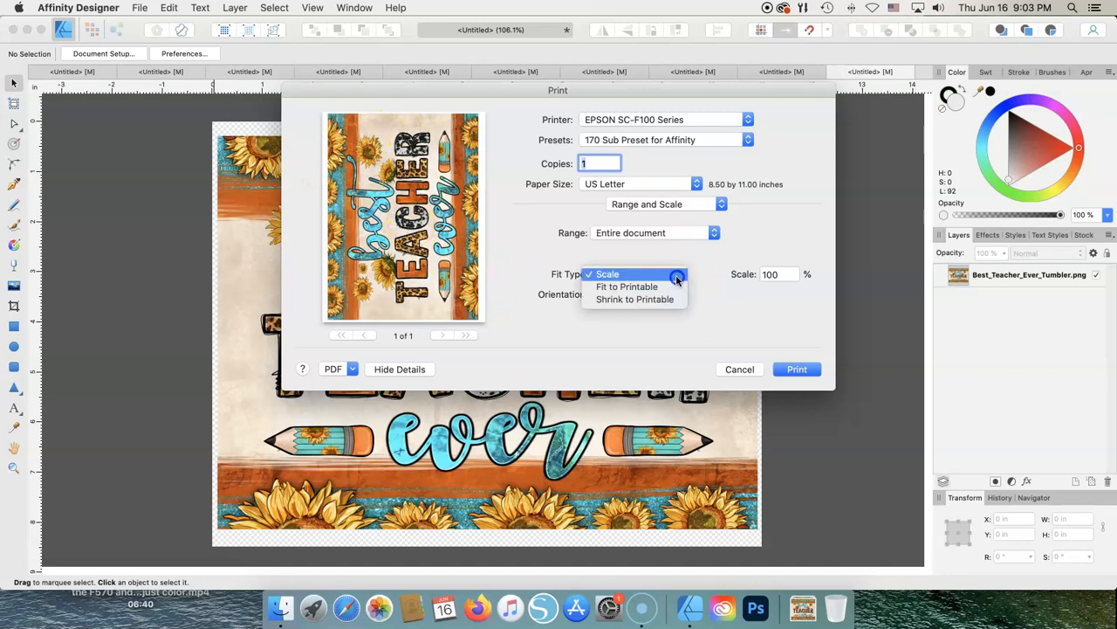
left_click(662, 287)
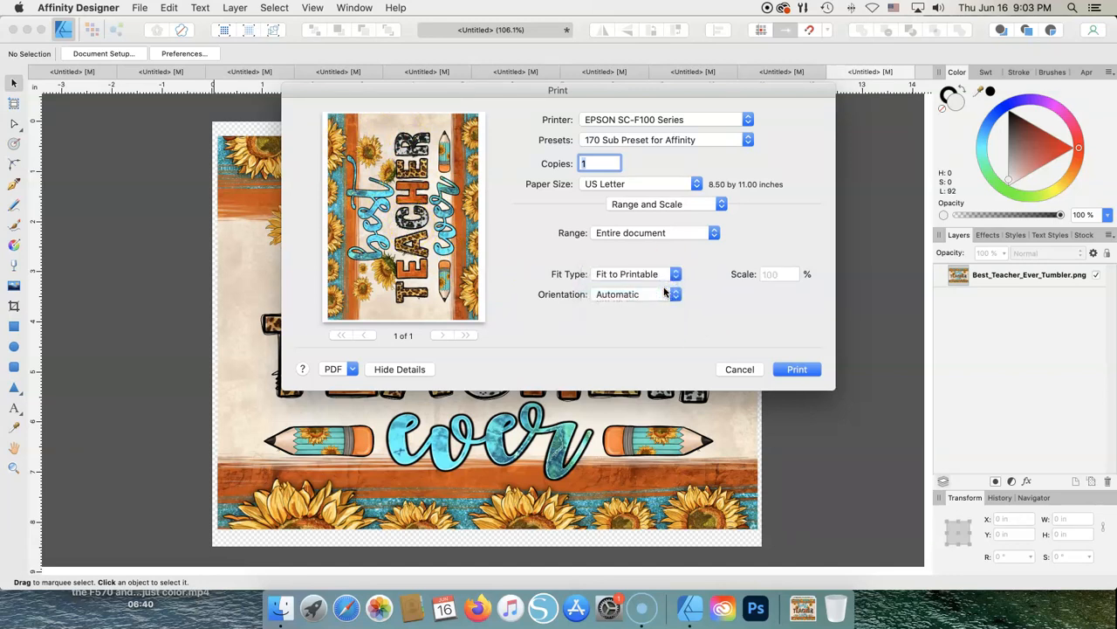
left_click(674, 276)
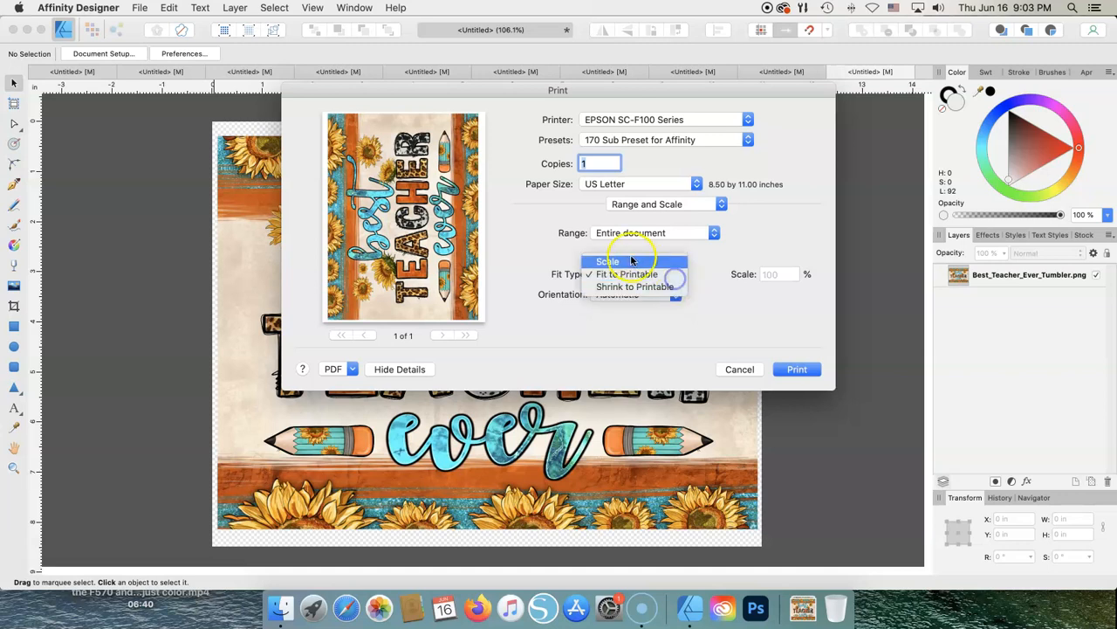
left_click(630, 262)
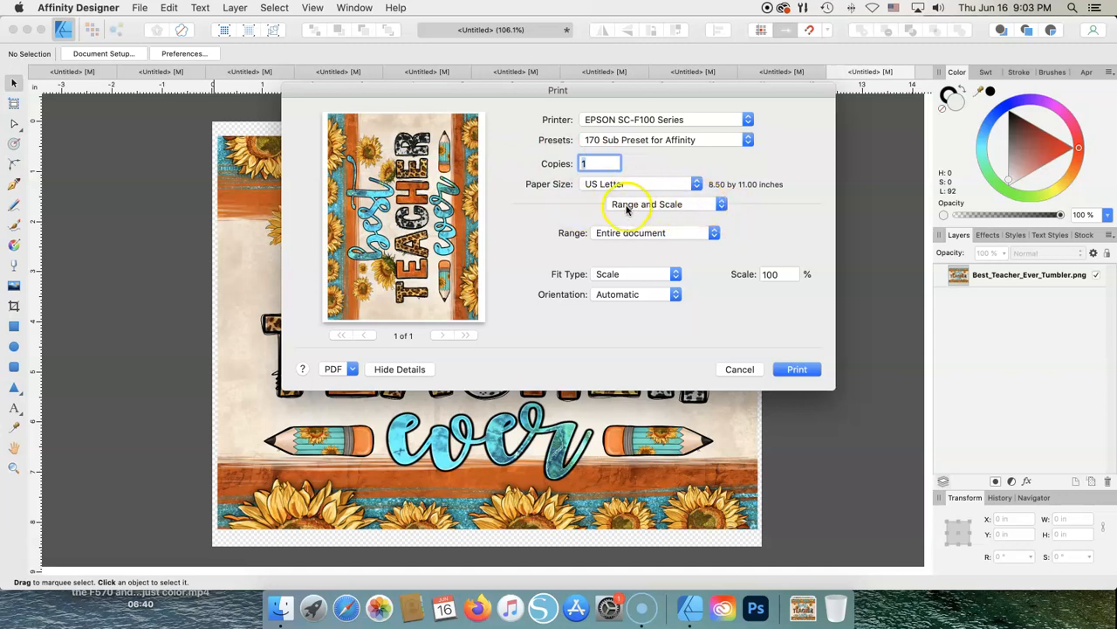
Examine the print job's Document Layout, Bleed and Marks, and Layout options as well as the available paper sizes
left_click(721, 207)
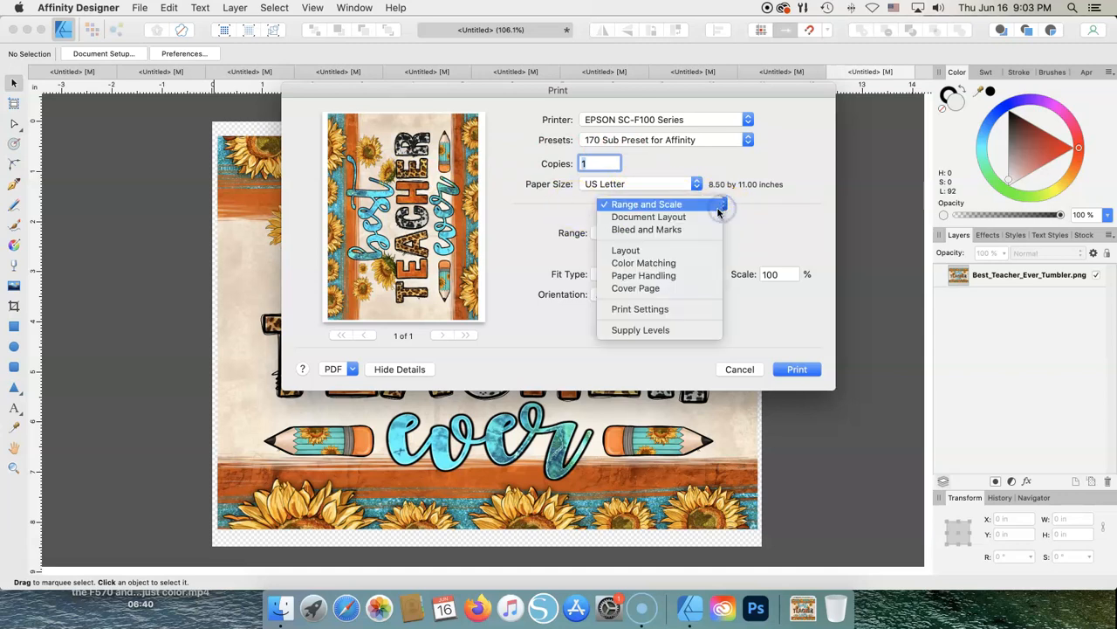
left_click(686, 218)
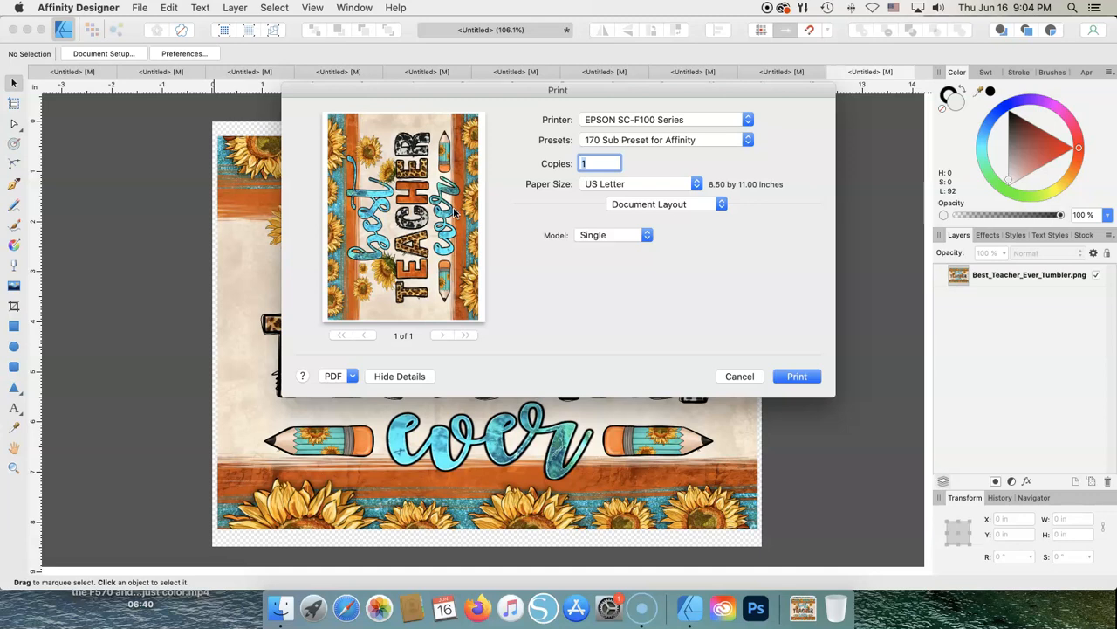
left_click(721, 205)
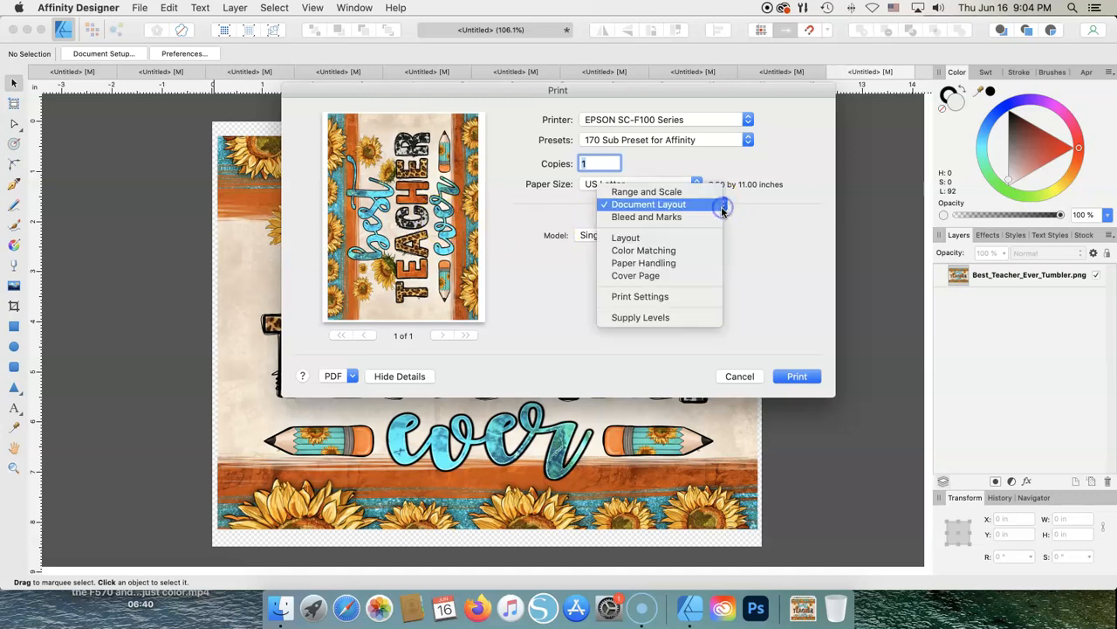
left_click(665, 218)
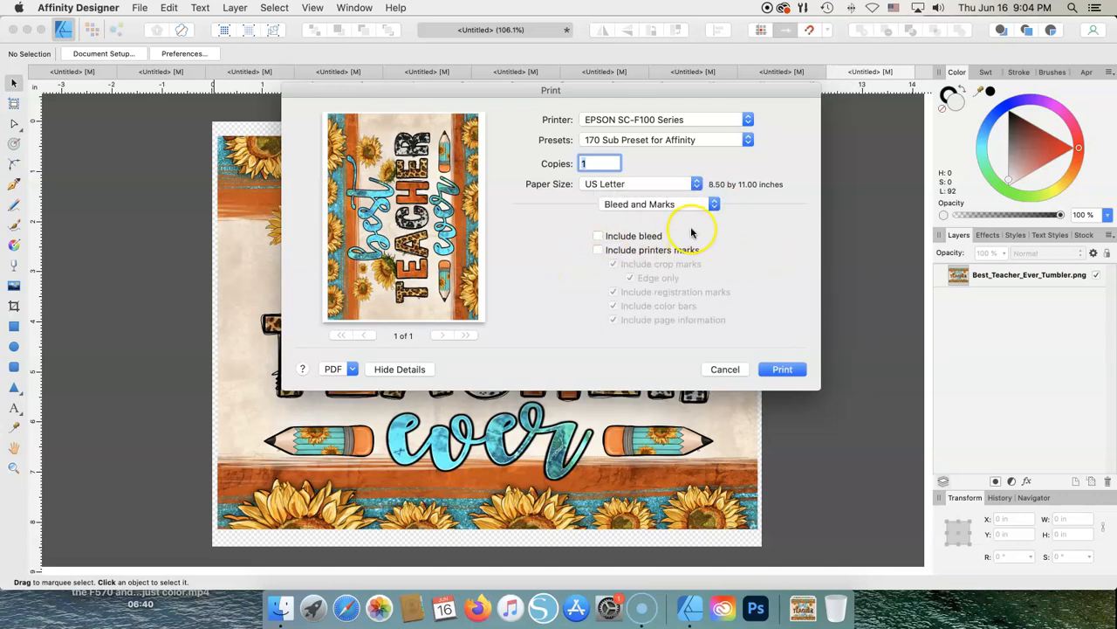
left_click(714, 206)
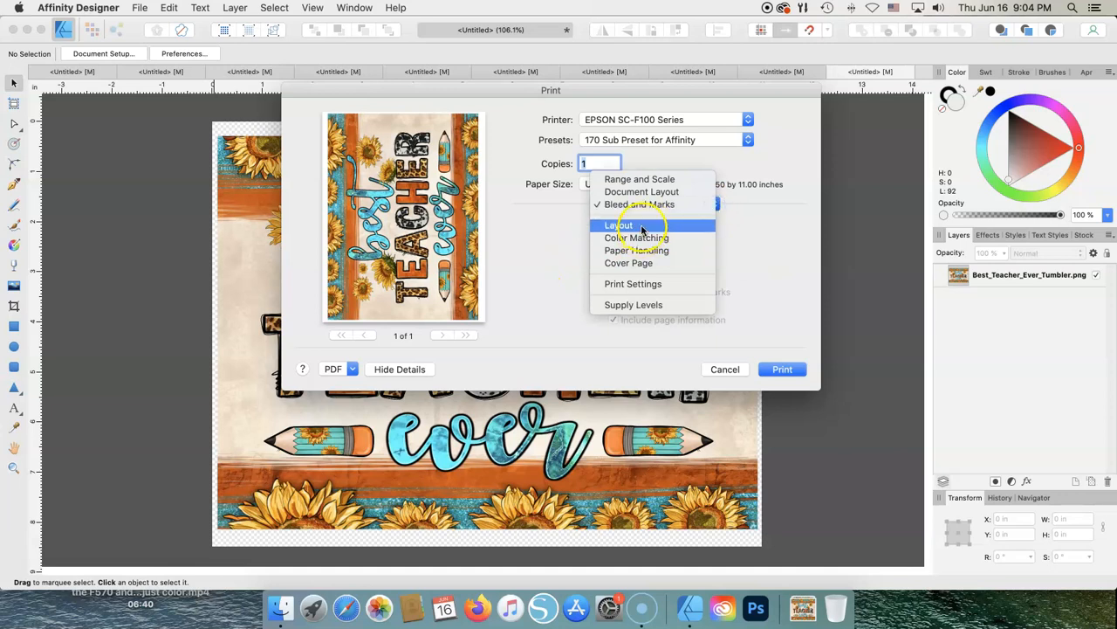
left_click(642, 229)
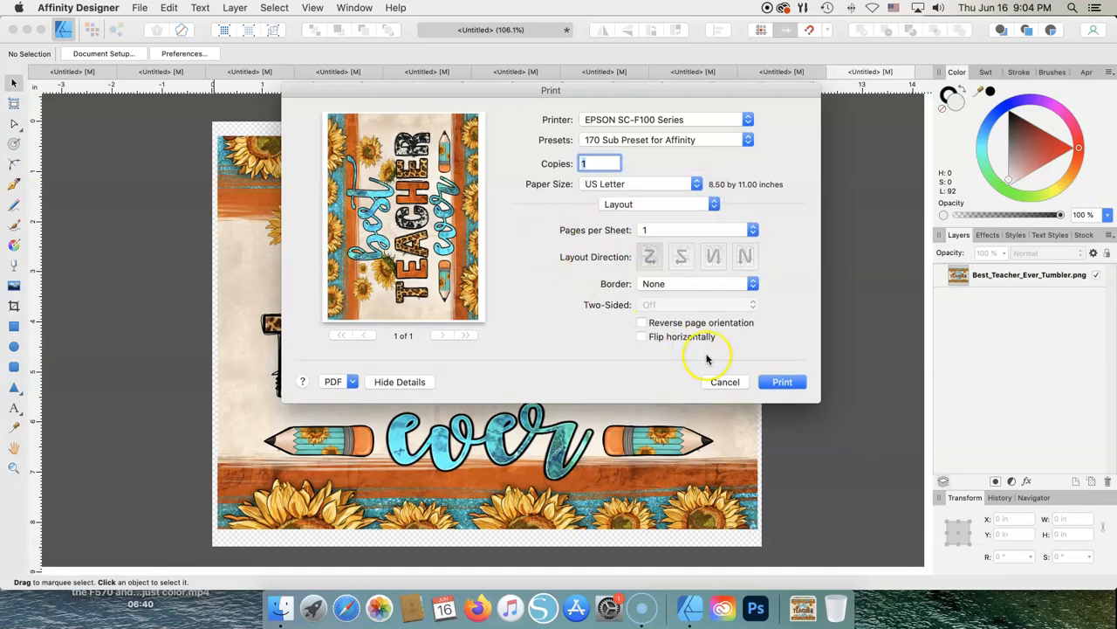
left_click(696, 186)
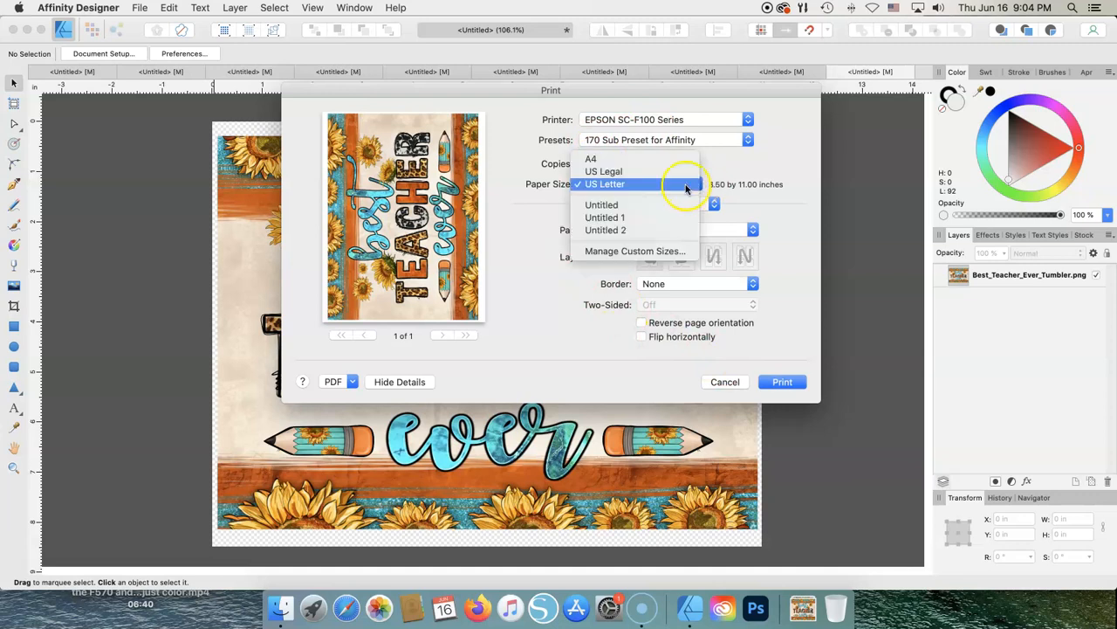
left_click(648, 184)
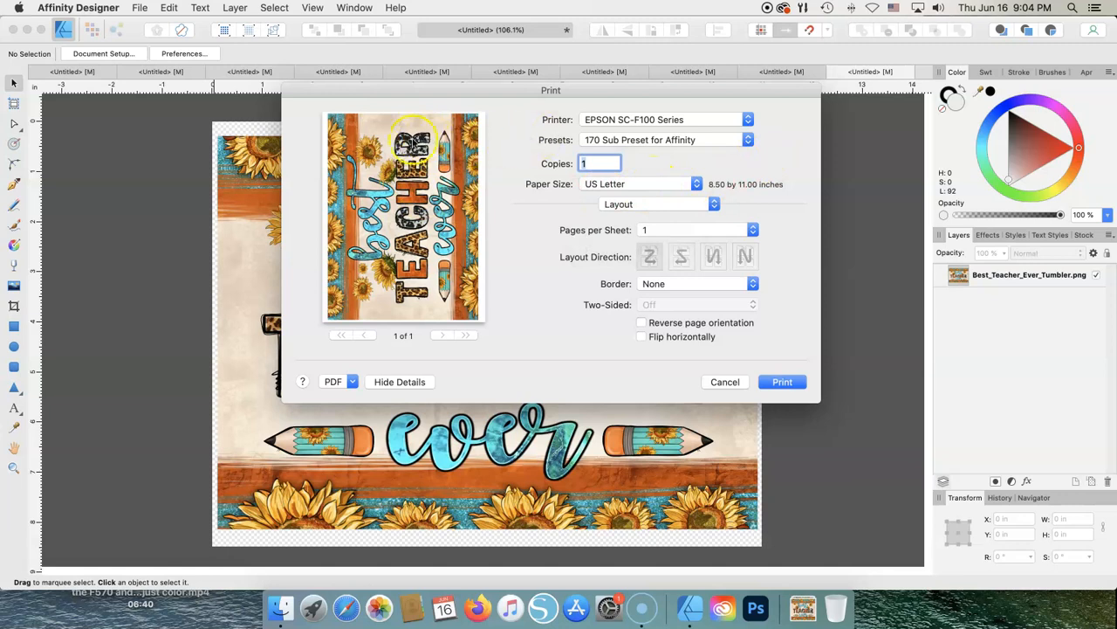
Examine the print job's Color Matching options and the additional ColorSync profiles, leaving the profile list without choosing one
left_click(714, 205)
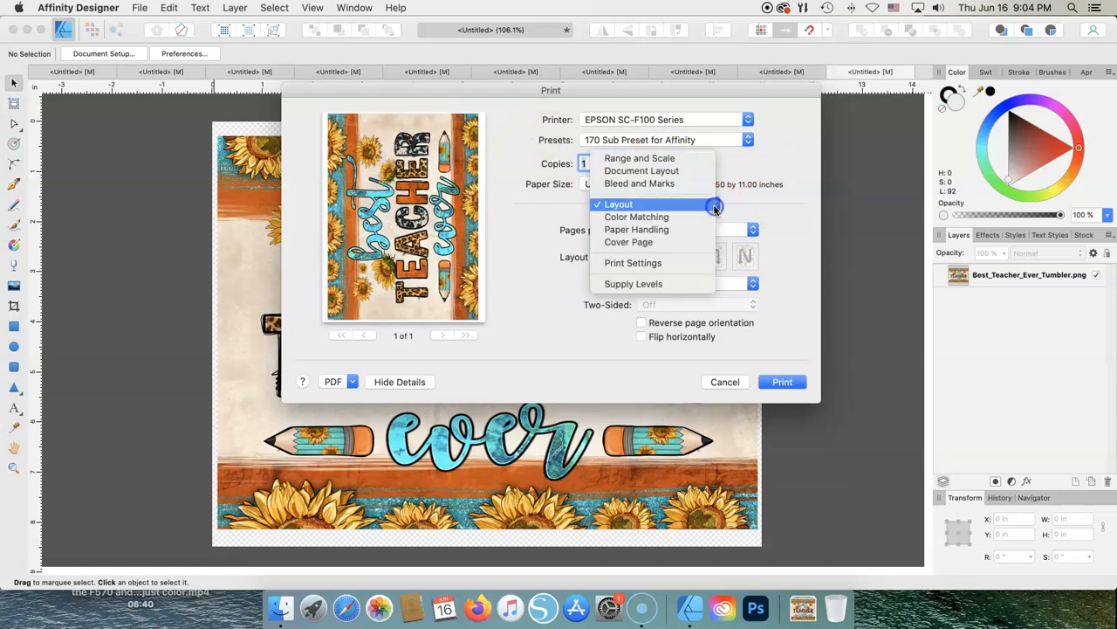
left_click(668, 219)
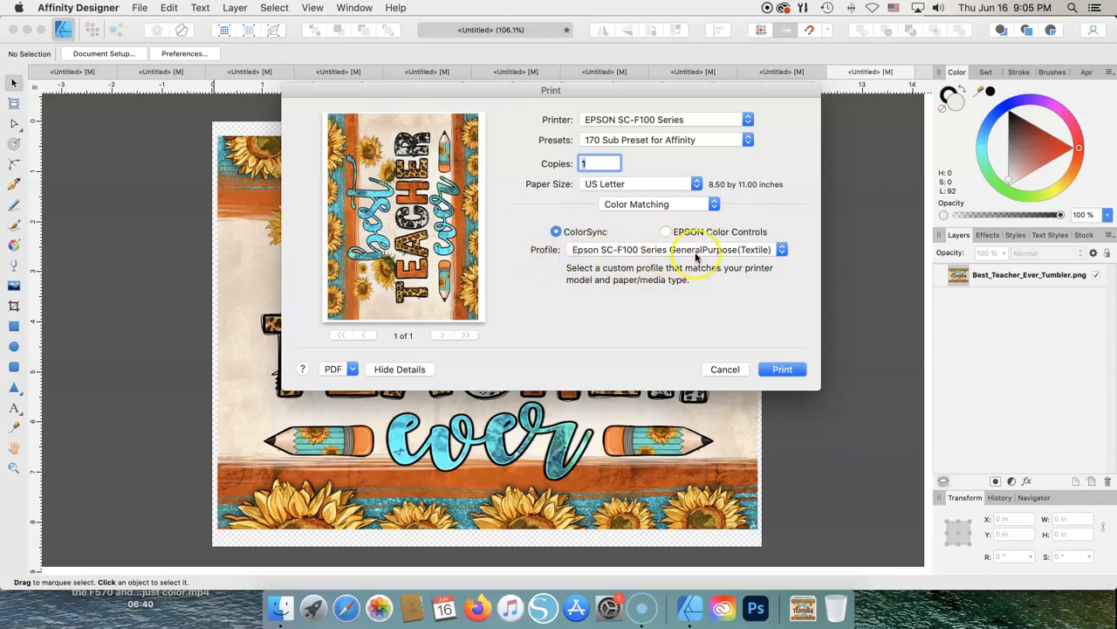
left_click(779, 251)
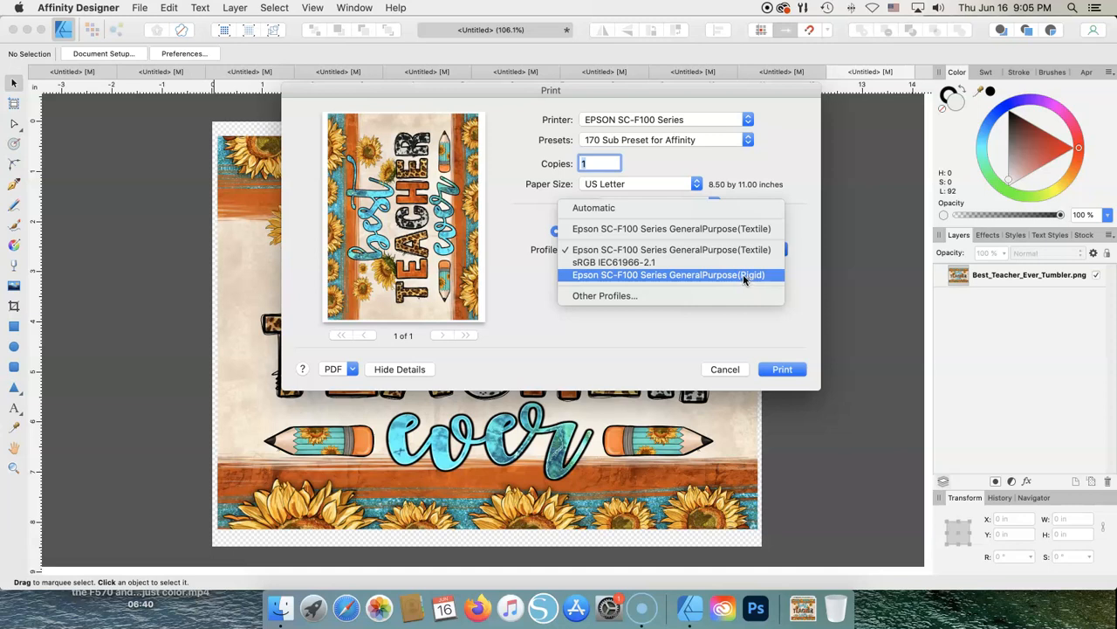
left_click(624, 297)
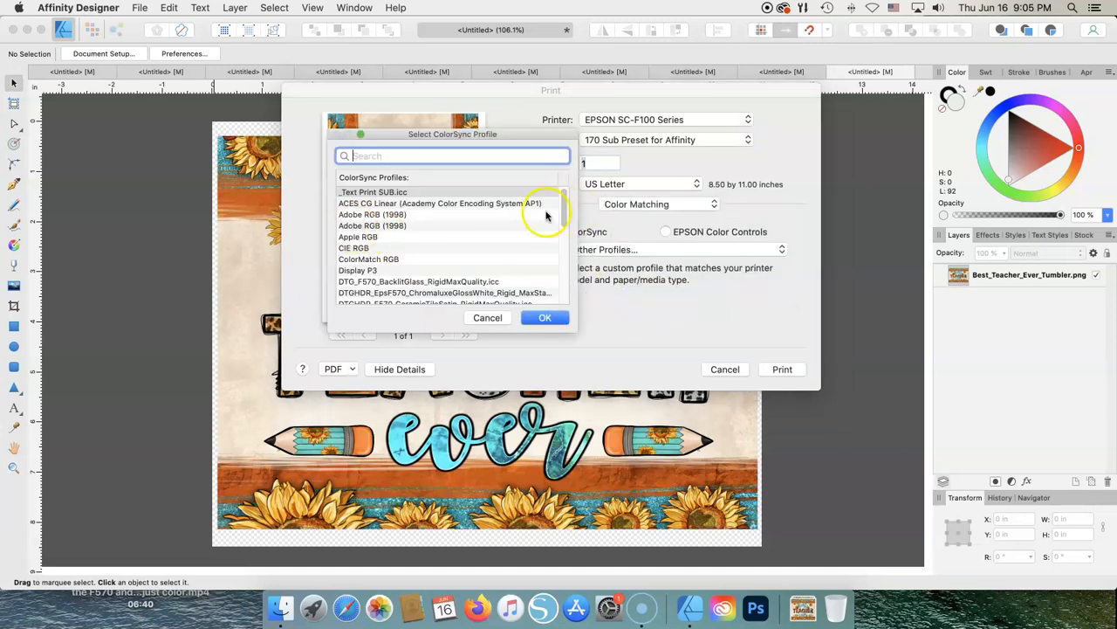
left_click(490, 319)
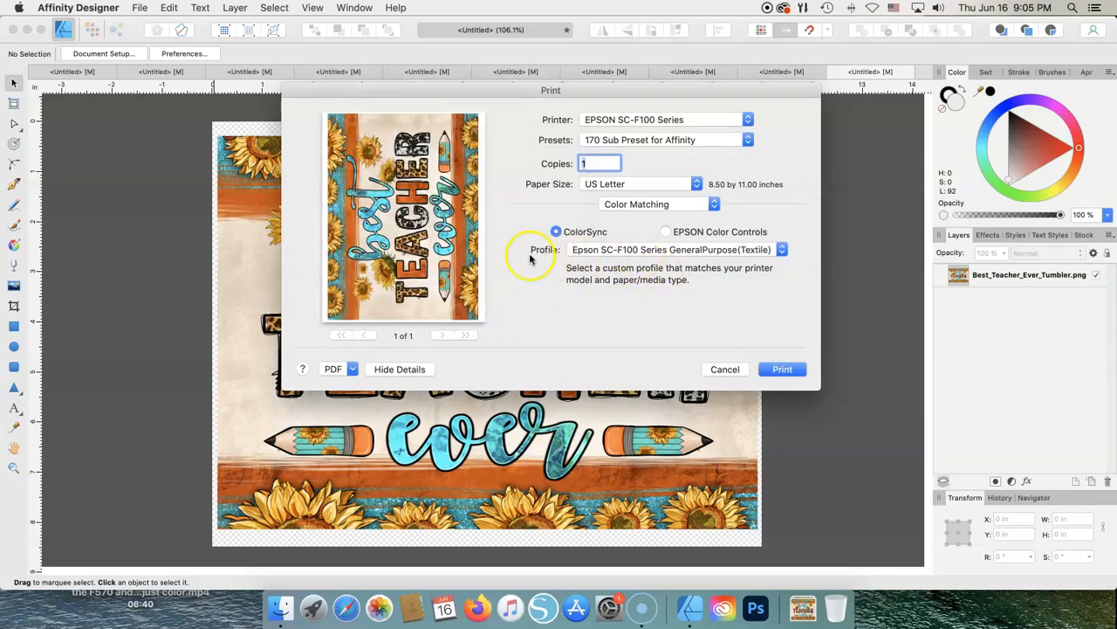
Set the print job's ColorSync profile to Automatic
left_click(781, 250)
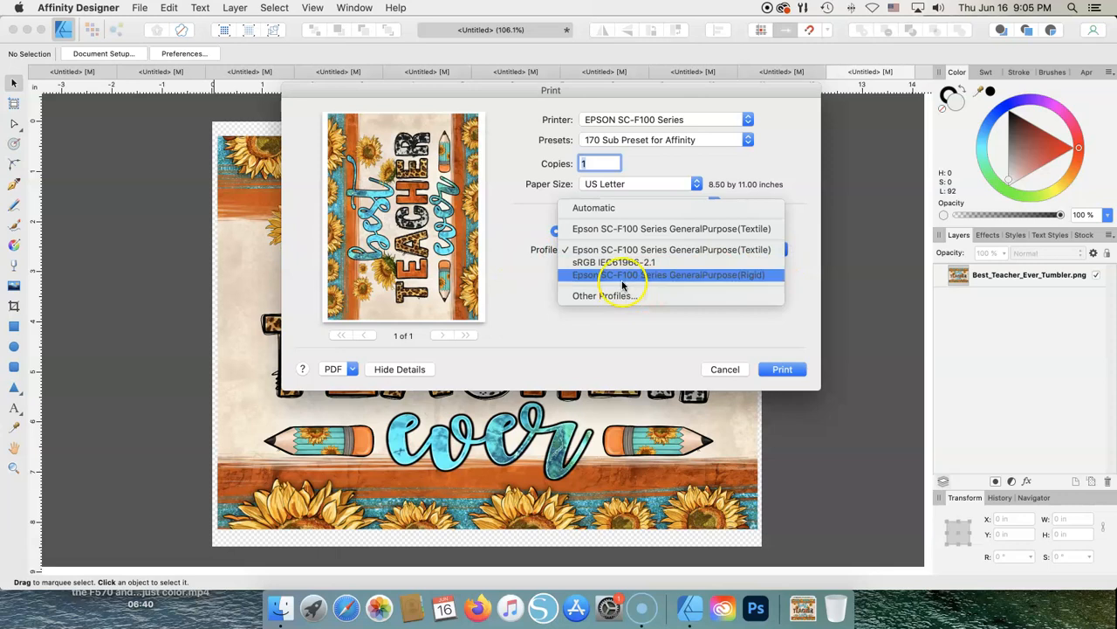
left_click(598, 209)
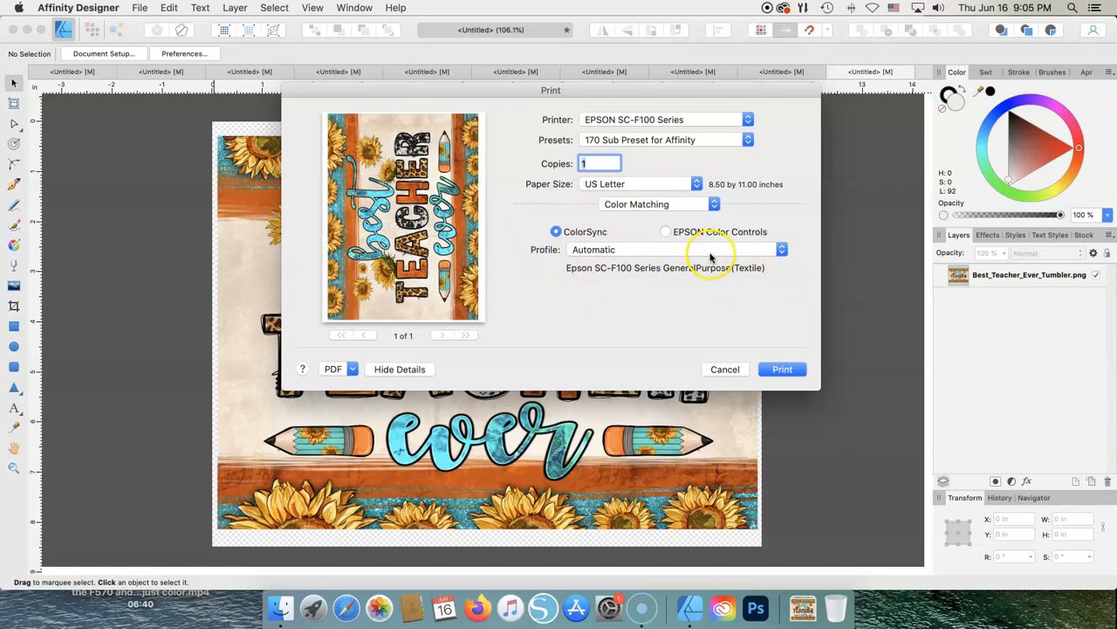
Set the print job's ColorSync profile to Epson SC-F100 Series GeneralPurpose(Textile)
left_click(782, 250)
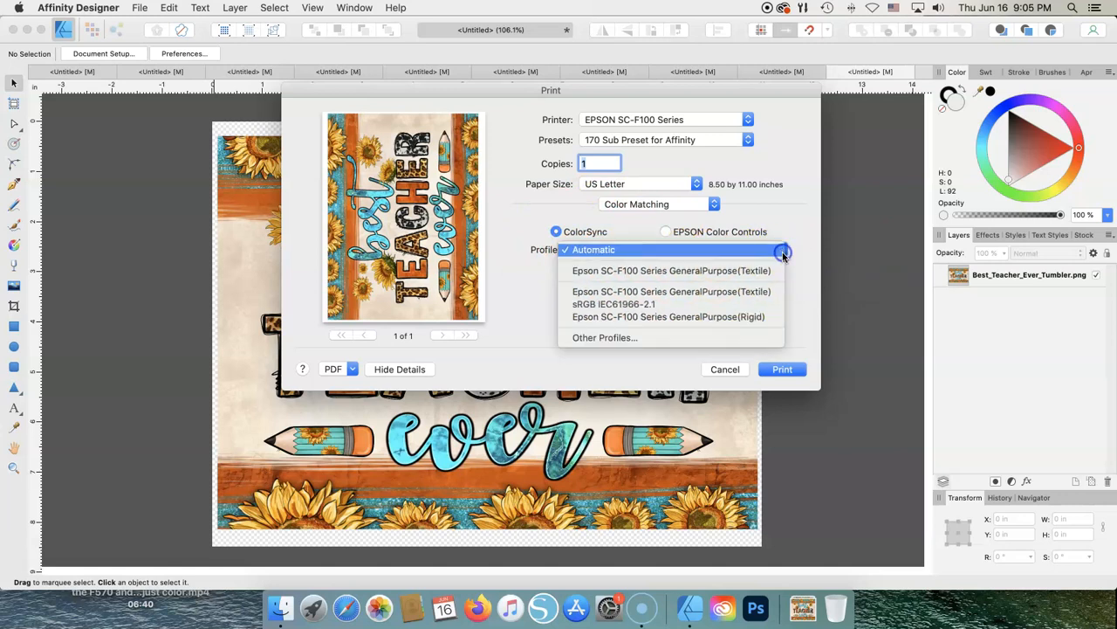
left_click(654, 271)
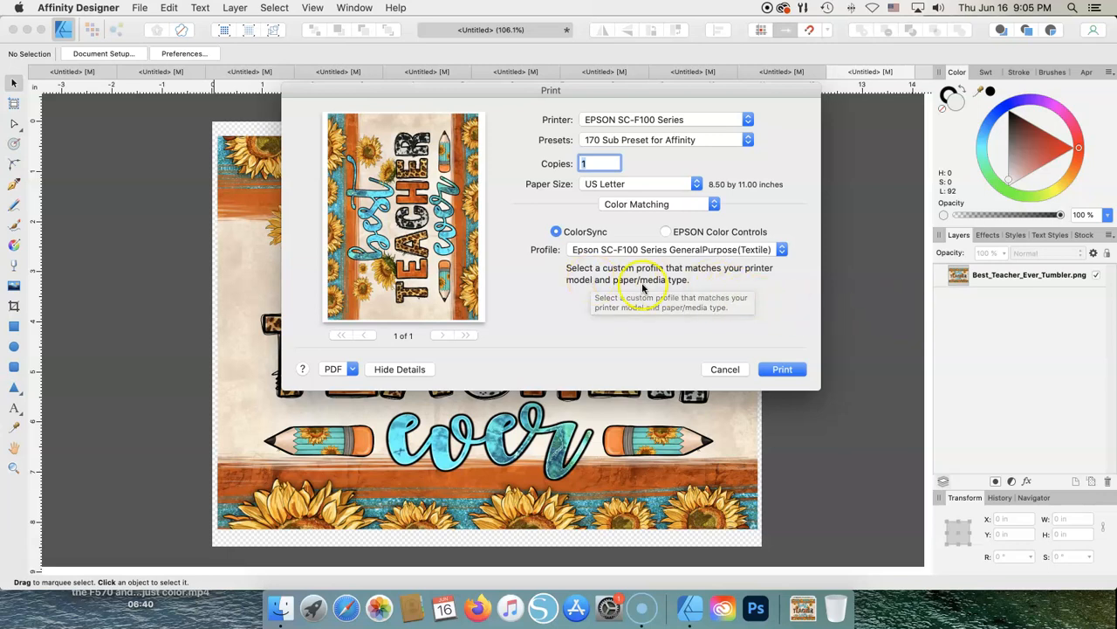
Examine the print job's Paper Handling, Cover Page and Print Settings options
left_click(712, 209)
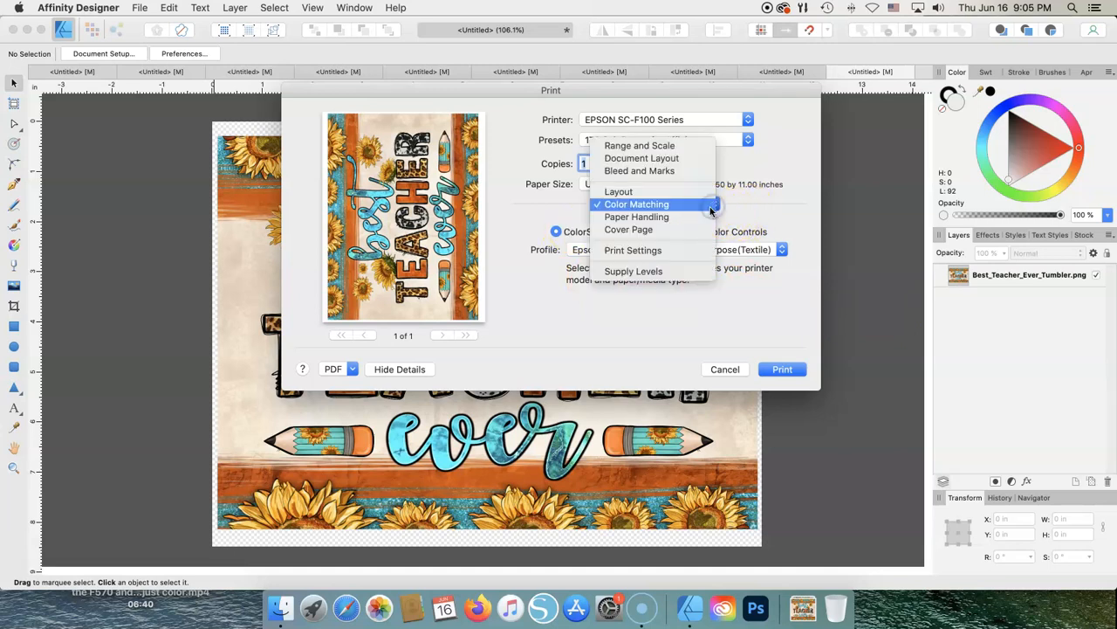
left_click(657, 217)
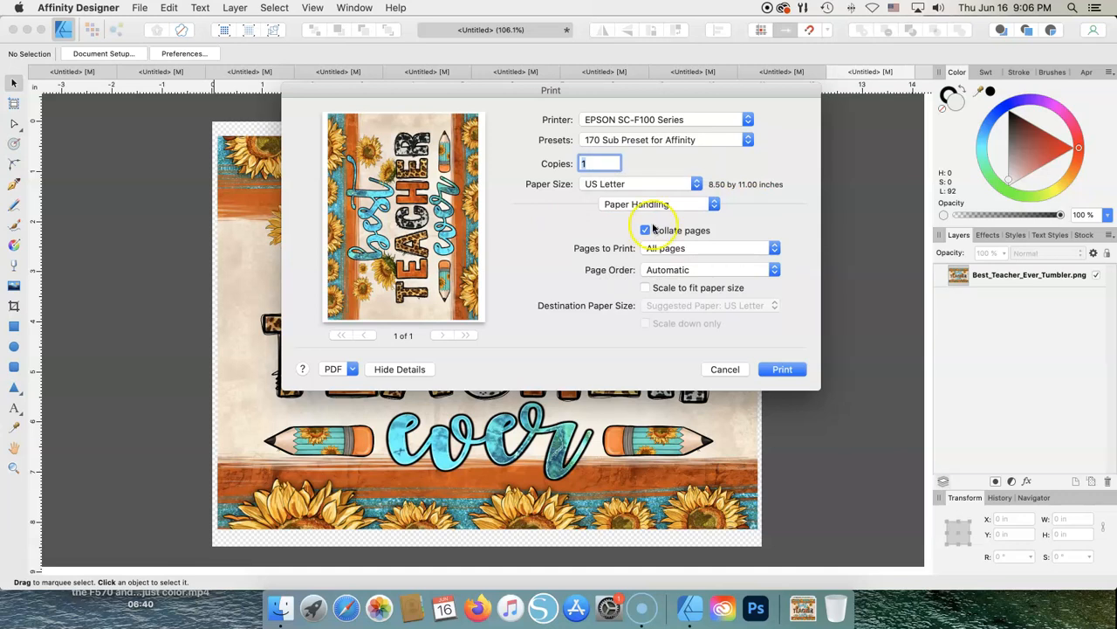
left_click(713, 206)
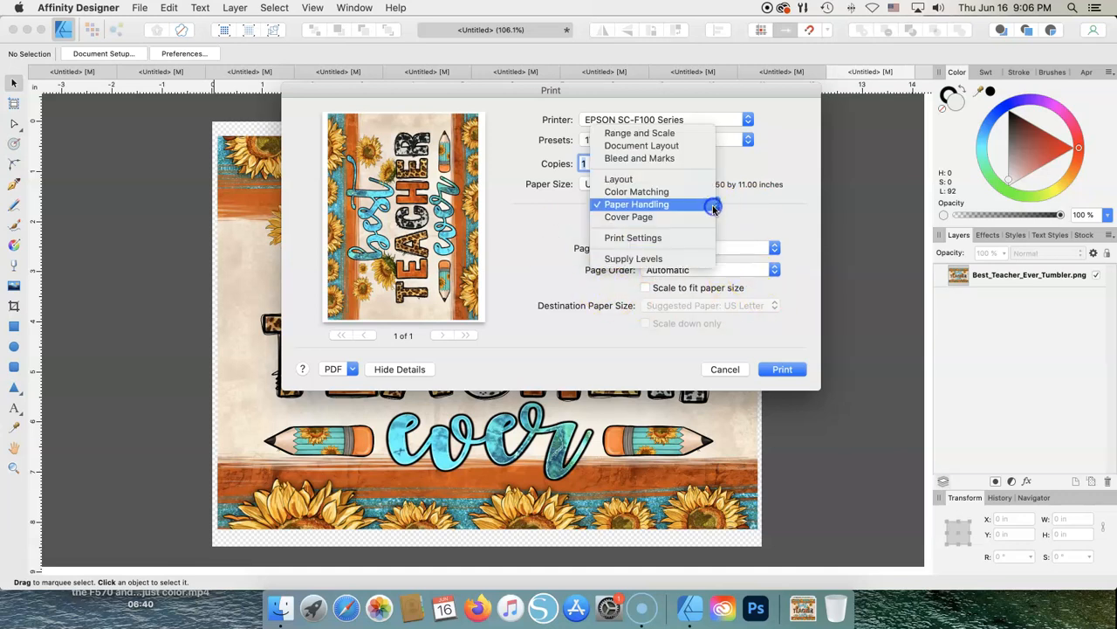
left_click(627, 217)
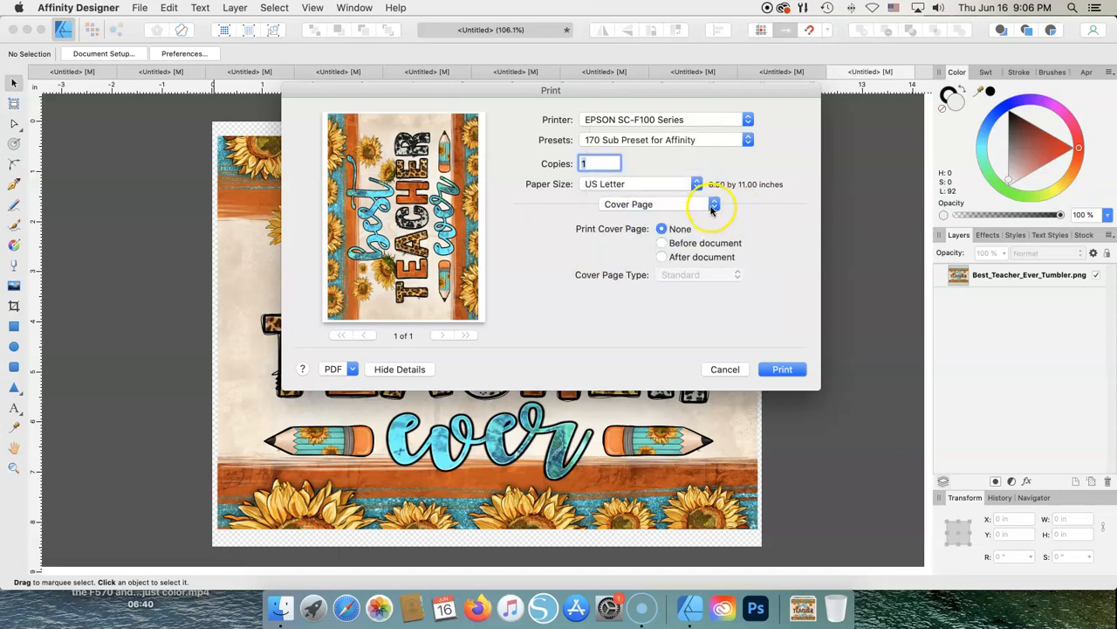
left_click(713, 206)
left_click(638, 222)
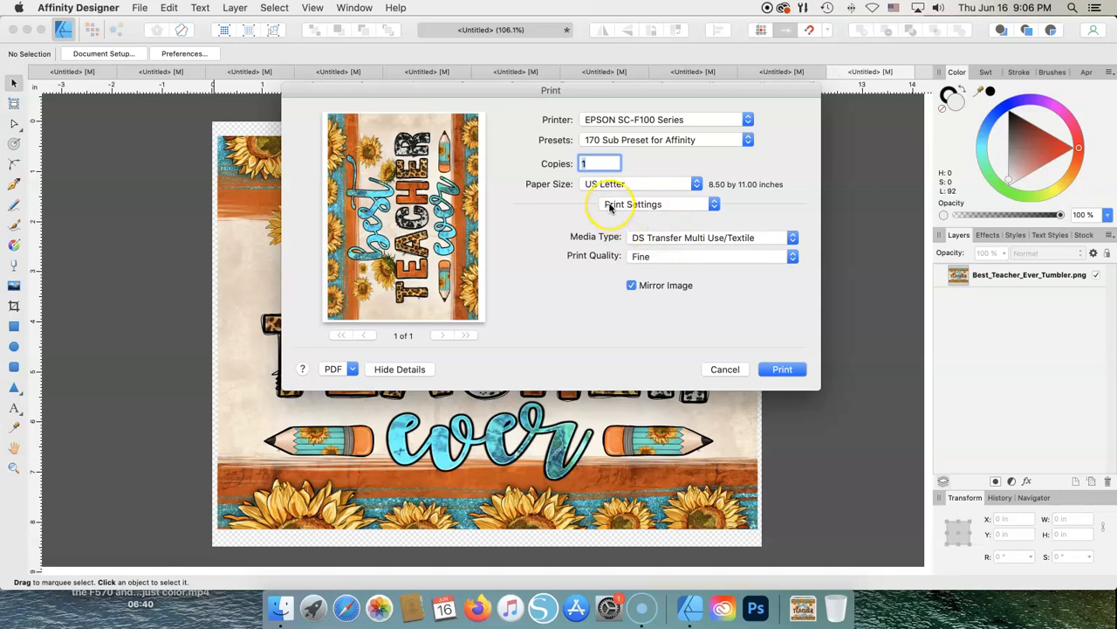
Set the print job's media type to DS Transfer Multi Use/Textile and the print quality to Fine
left_click(714, 205)
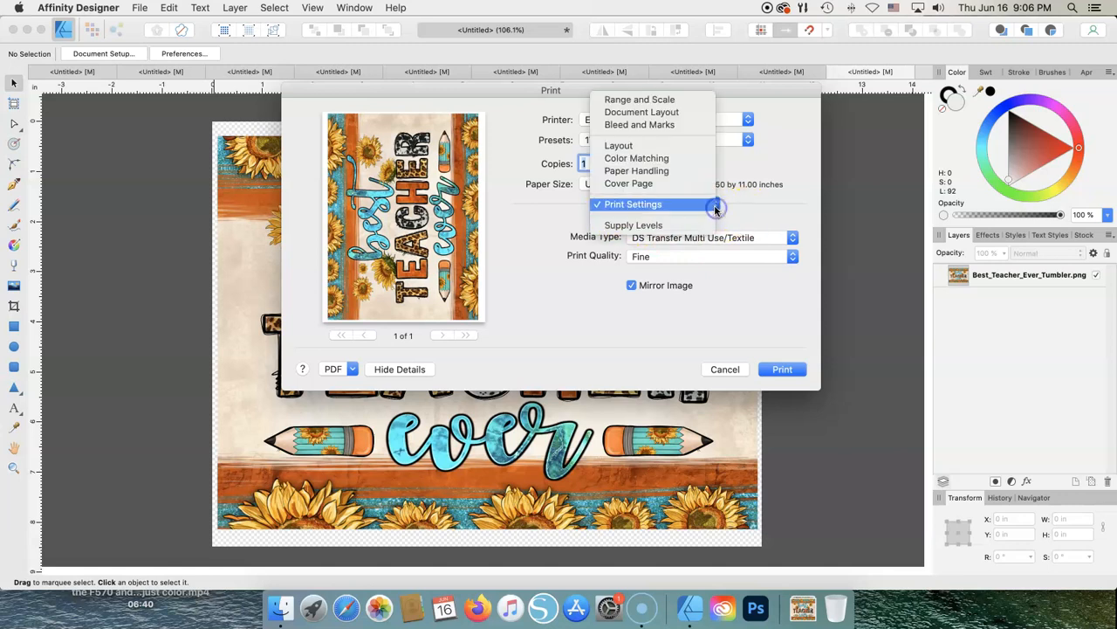
left_click(593, 239)
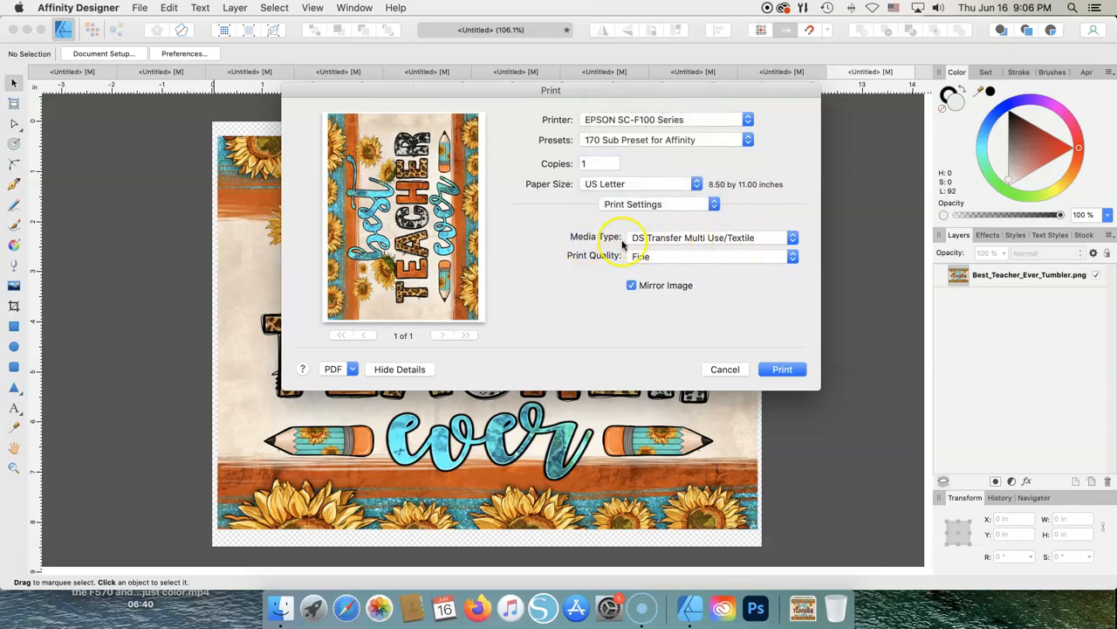
left_click(791, 240)
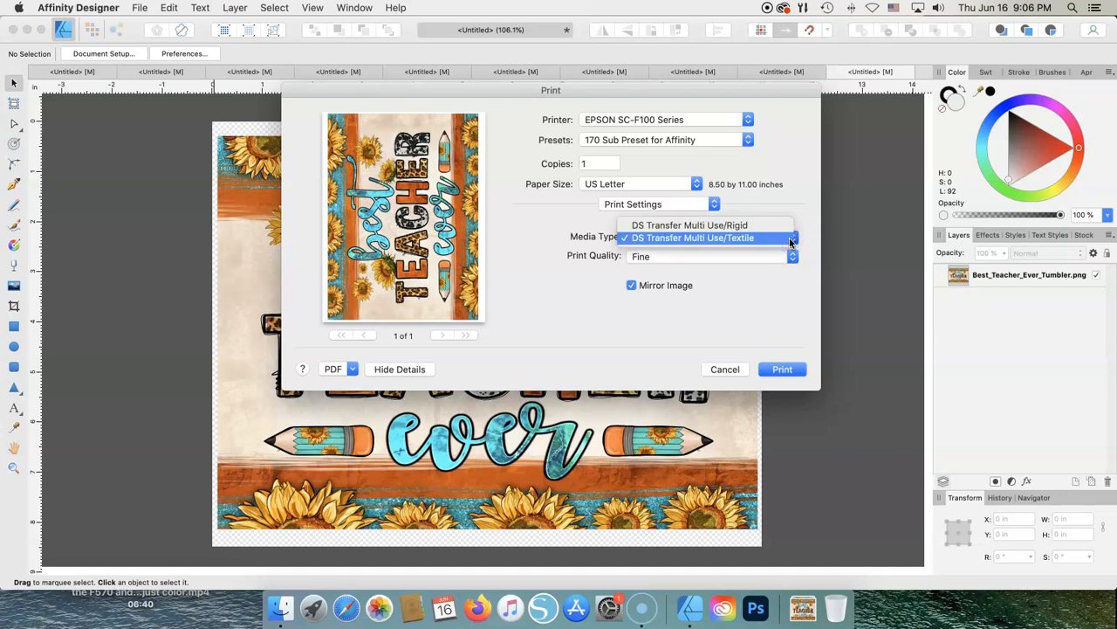
left_click(723, 238)
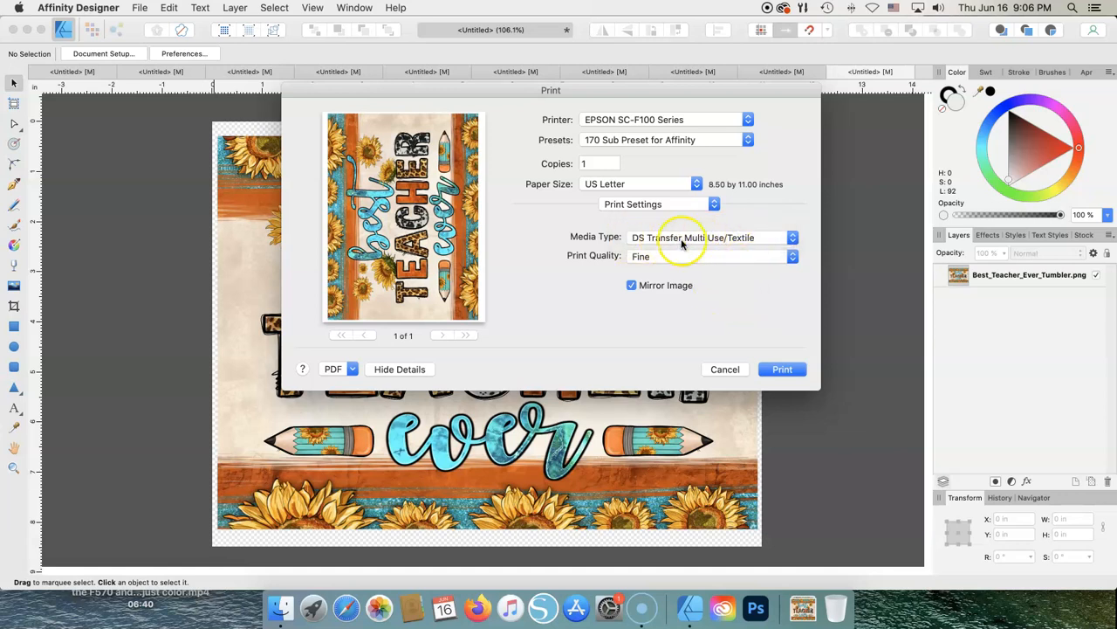
left_click(793, 257)
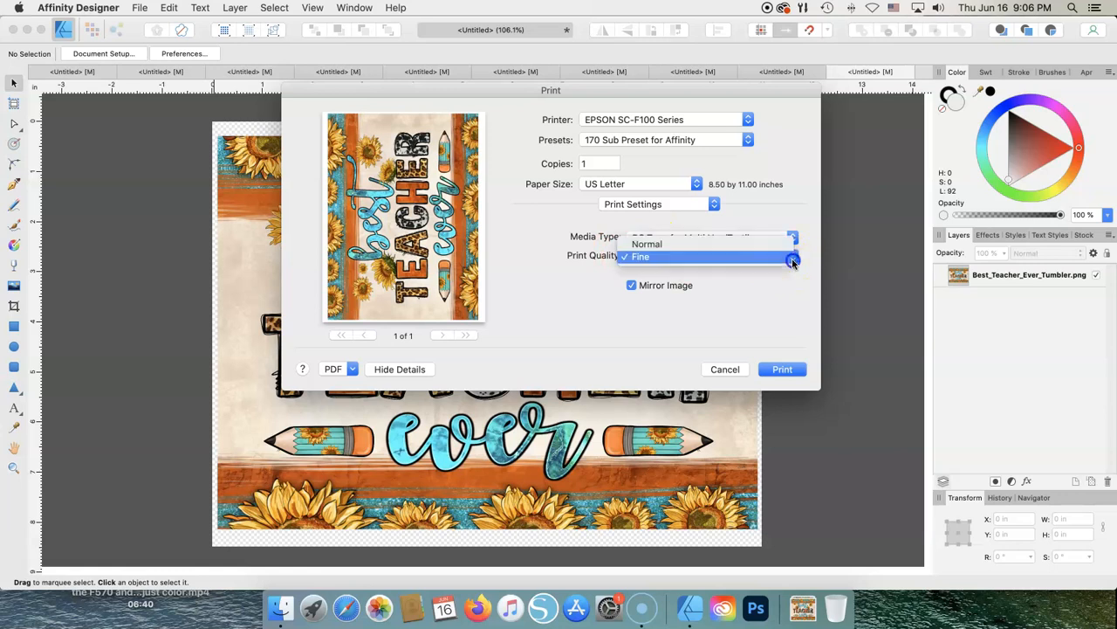
left_click(636, 256)
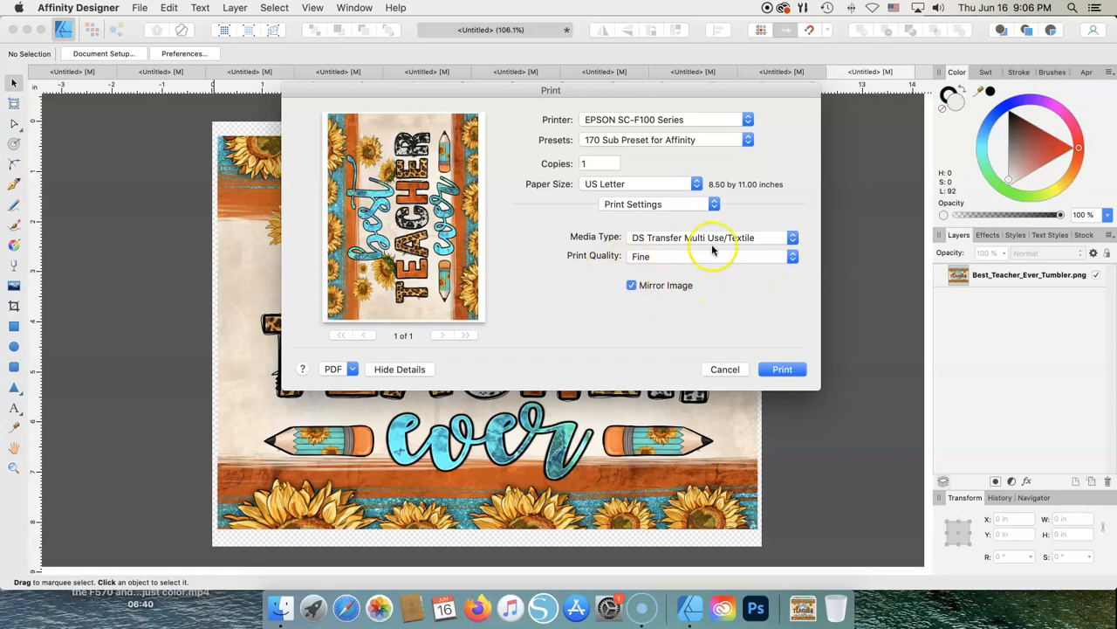
left_click(714, 204)
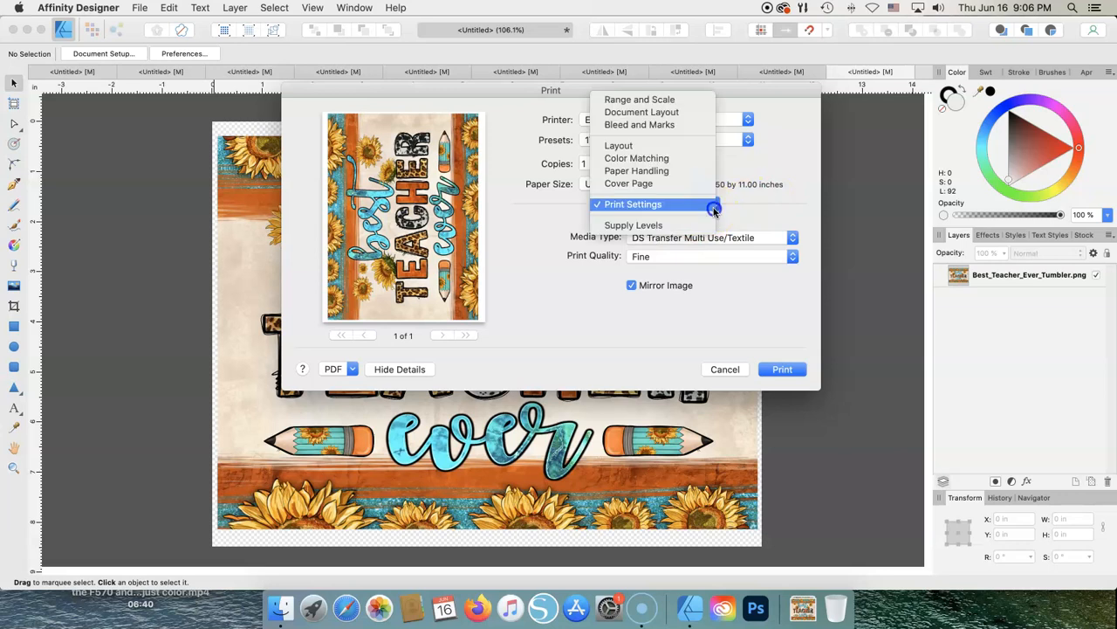
left_click(655, 208)
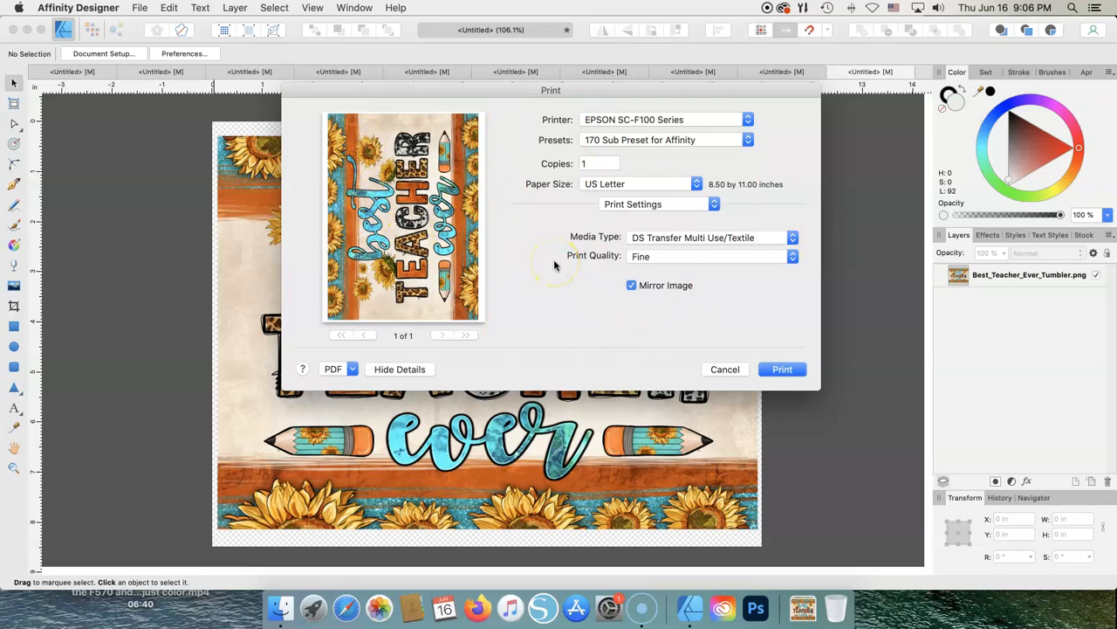
Examine the available print presets and the options for saving the current settings as a preset, leaving without saving
left_click(749, 141)
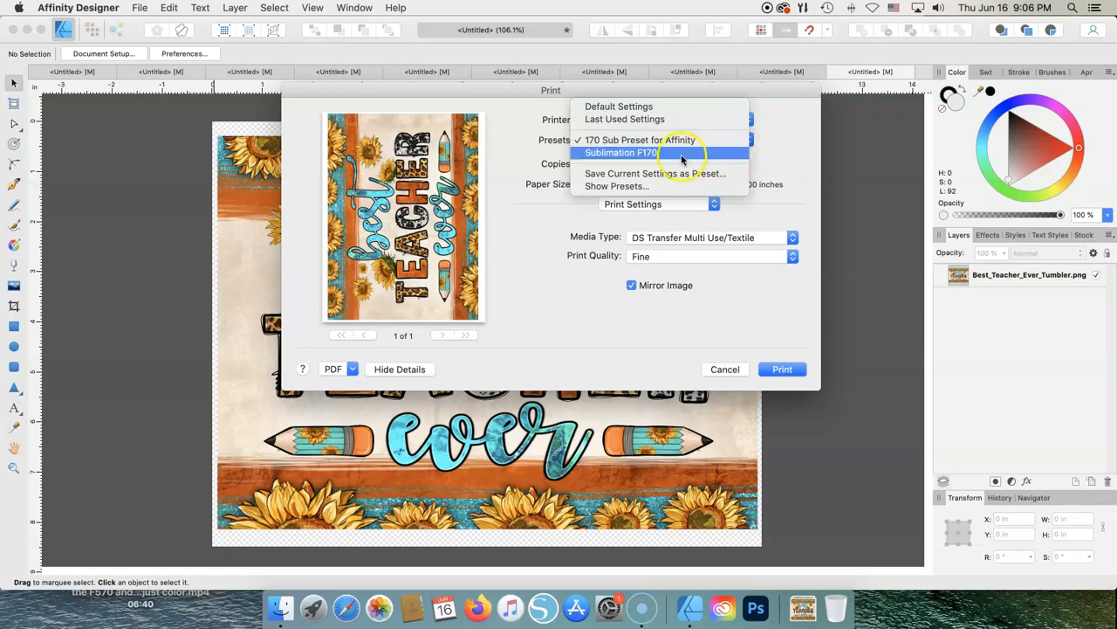
left_click(633, 189)
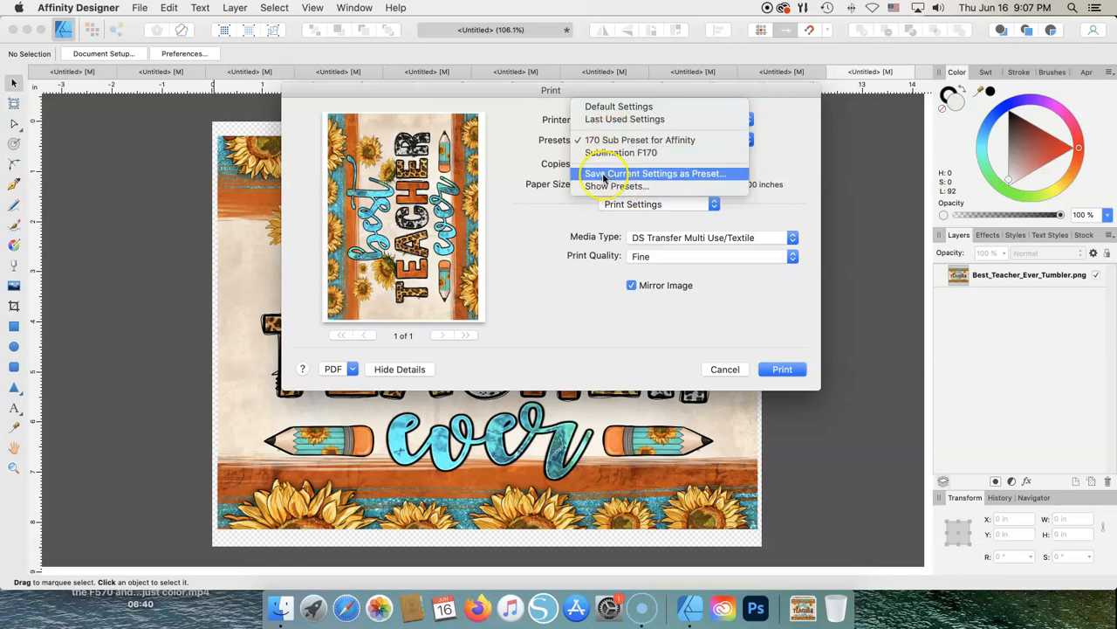
left_click(676, 175)
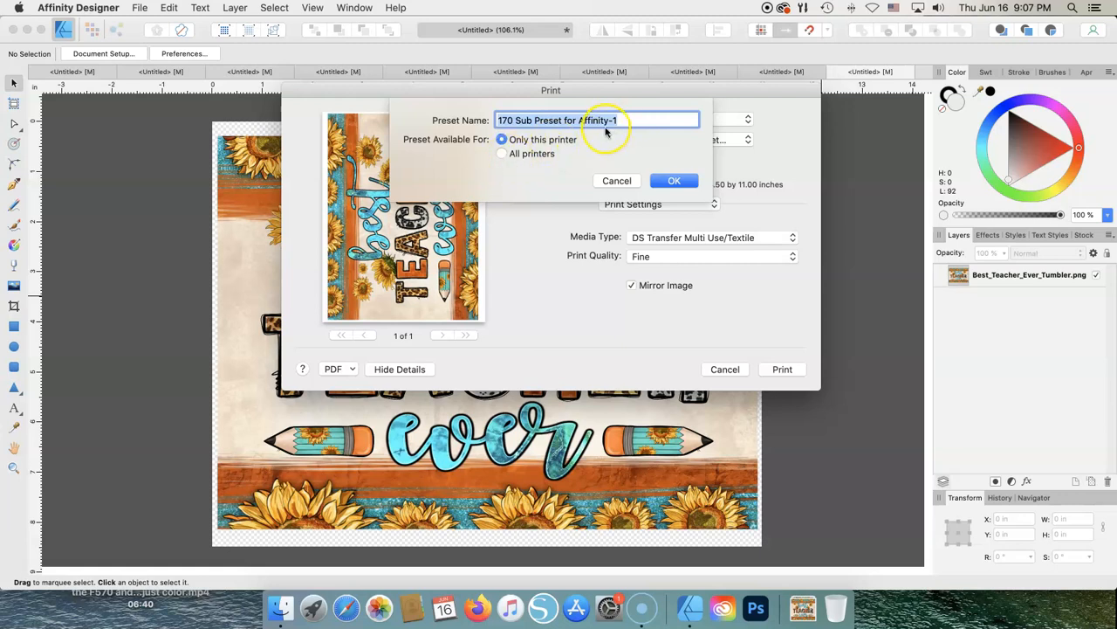
left_click(617, 181)
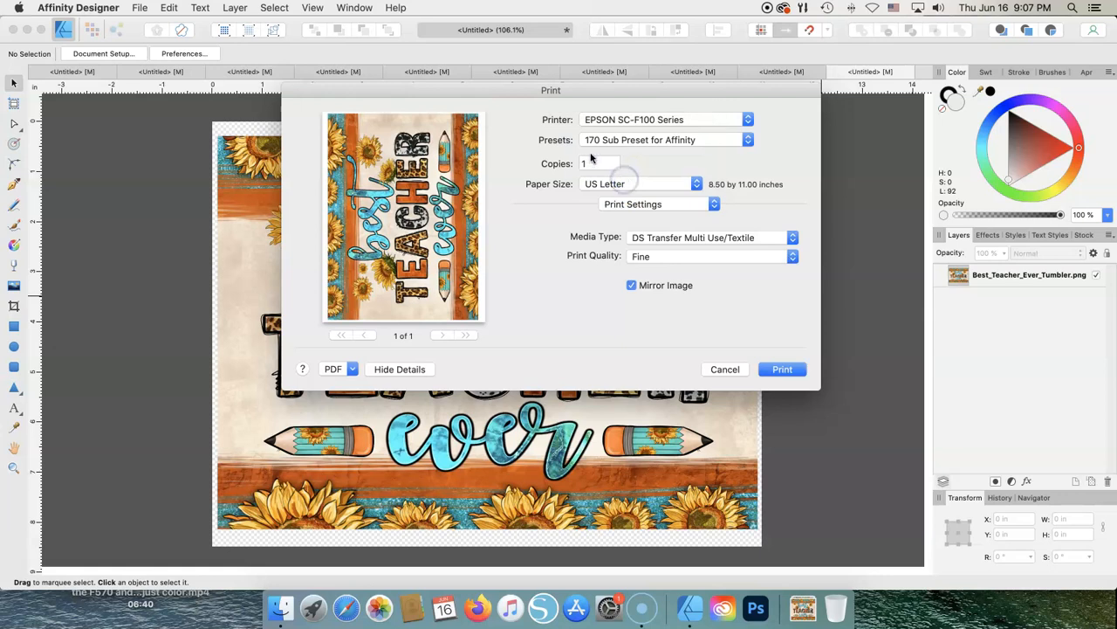
Try the nearby EPSON SC-F100 Series printer, examining its presets and print options, and return to the original EPSON SC-F100 Series printer
left_click(748, 121)
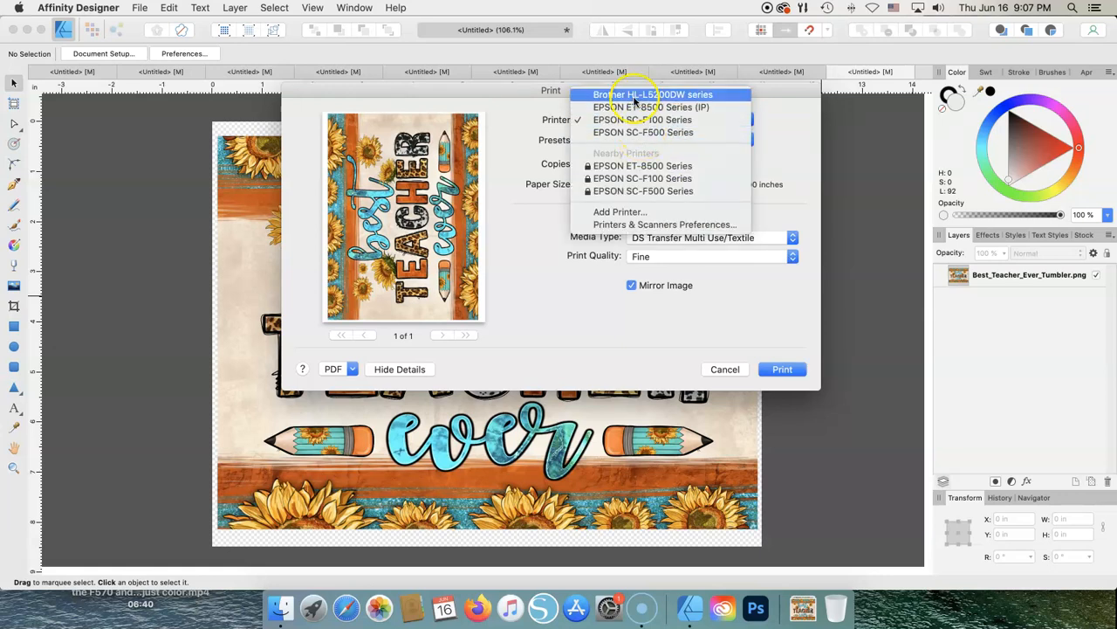
left_click(645, 178)
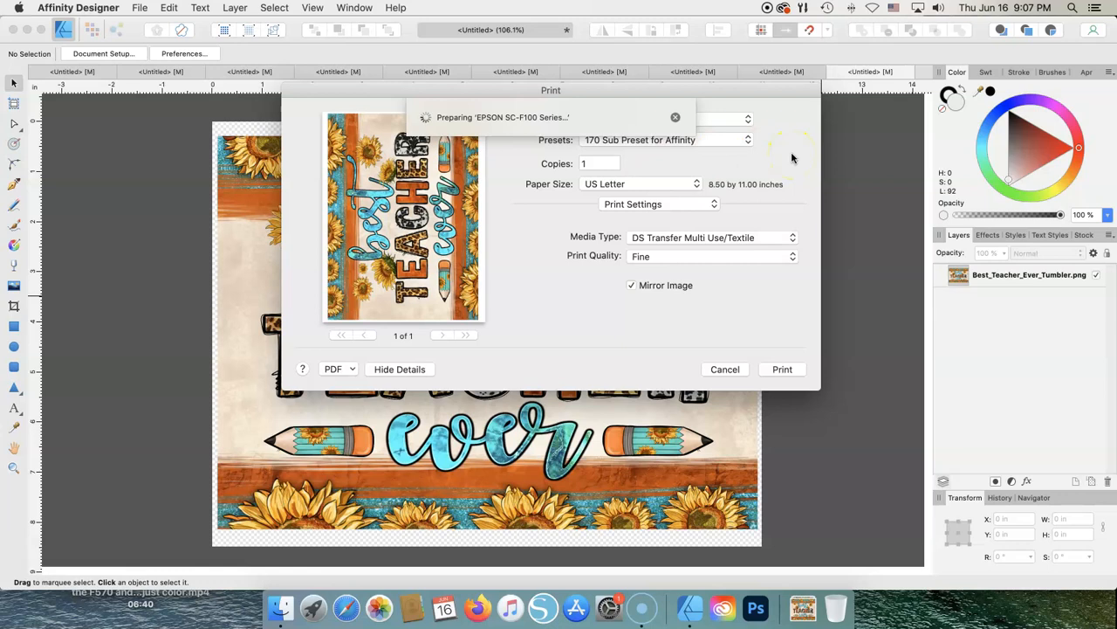
left_click(738, 142)
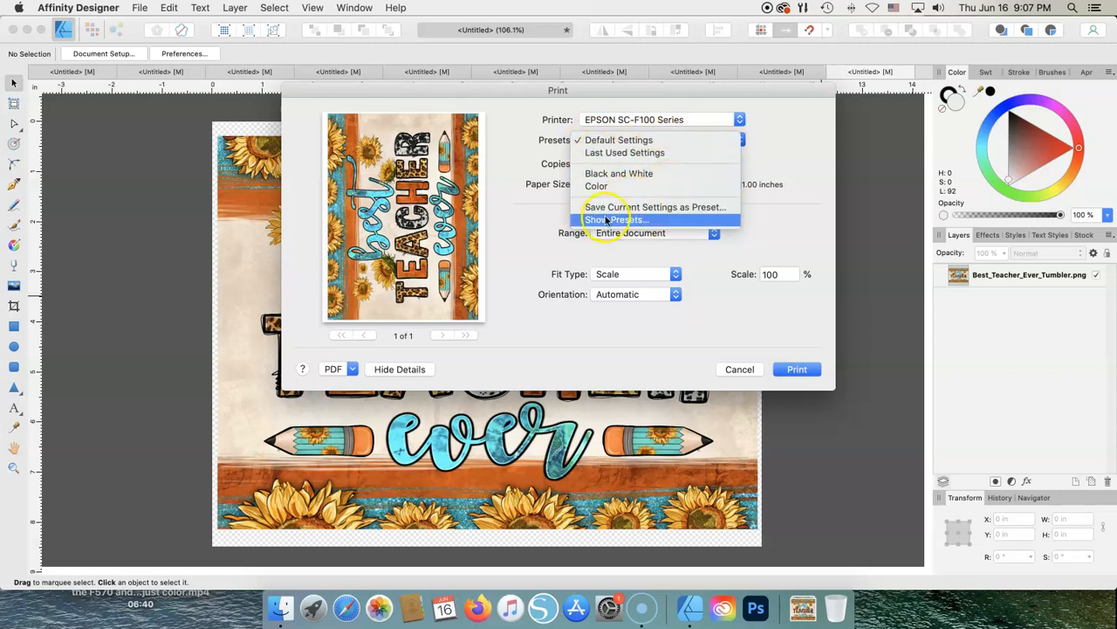
left_click(783, 143)
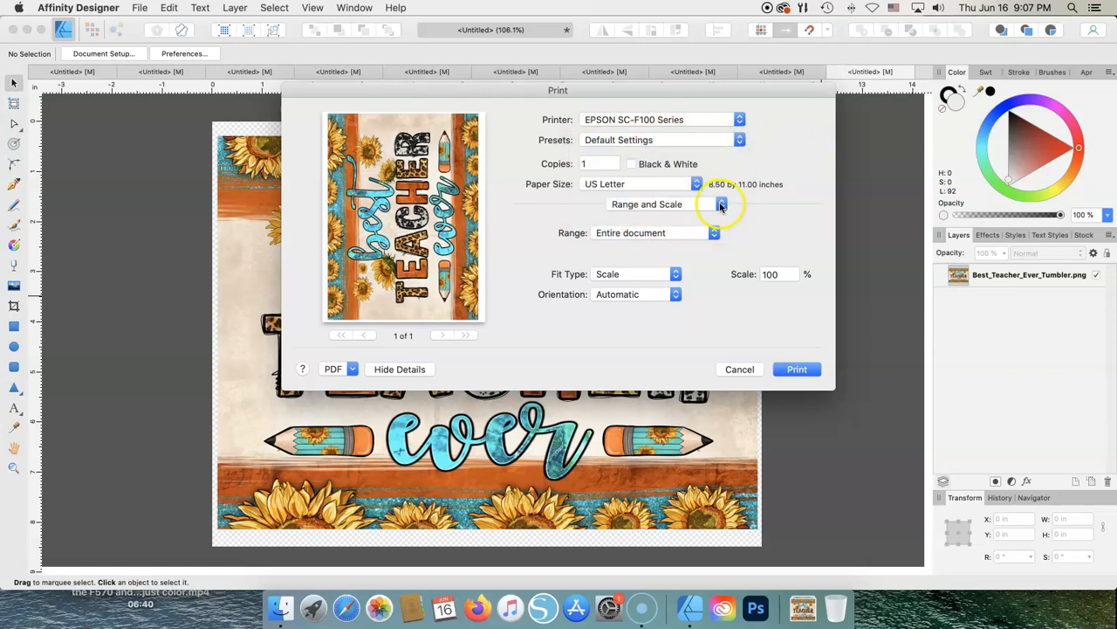
left_click(721, 205)
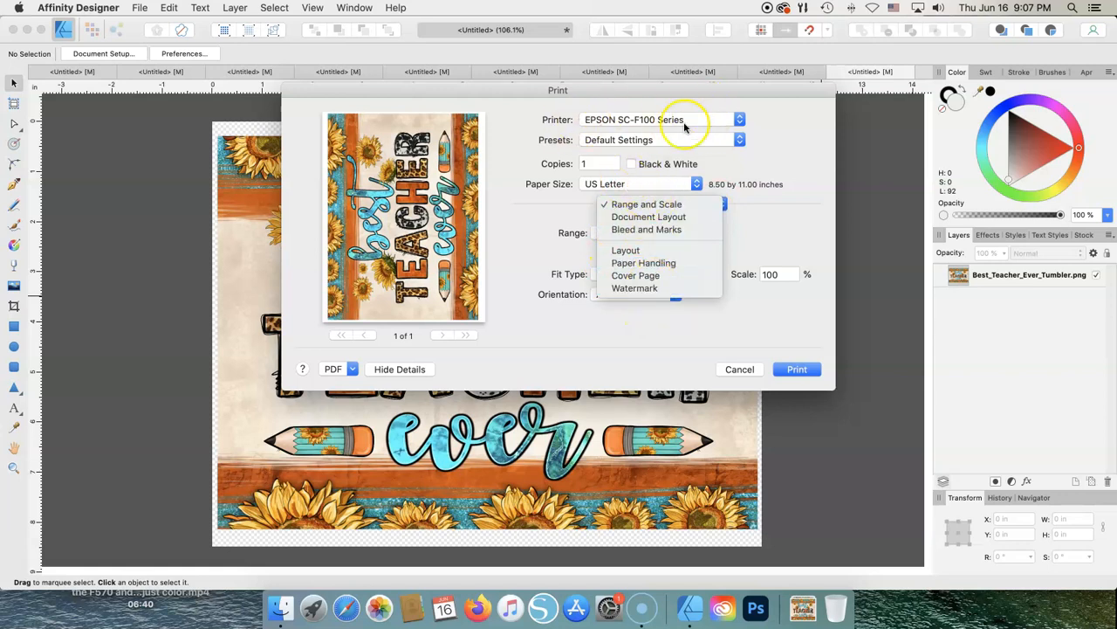
left_click(781, 120)
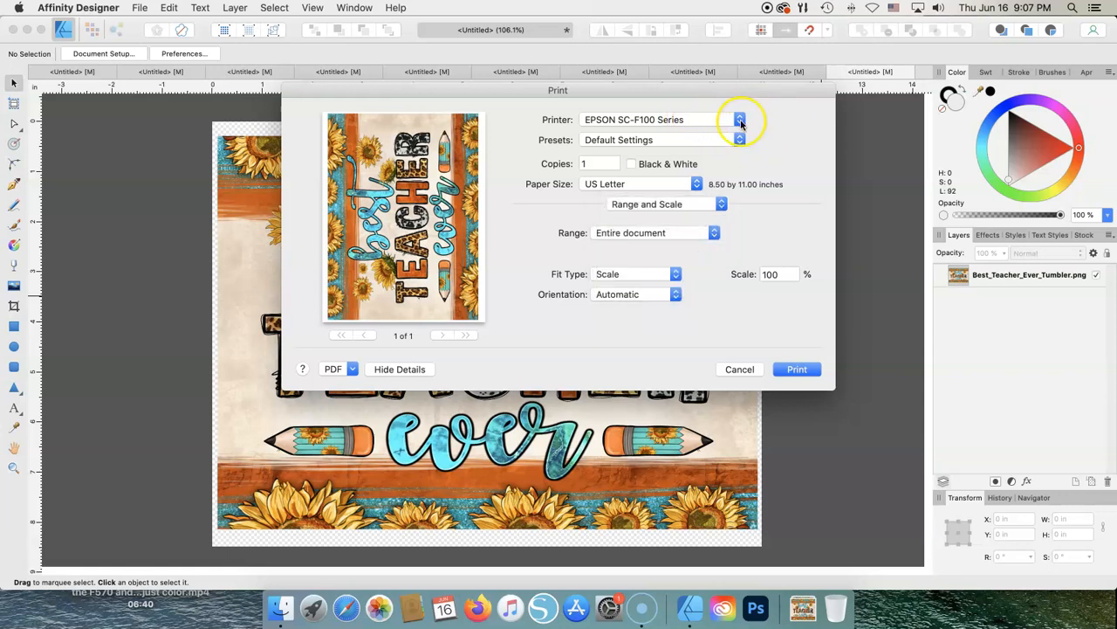
left_click(740, 124)
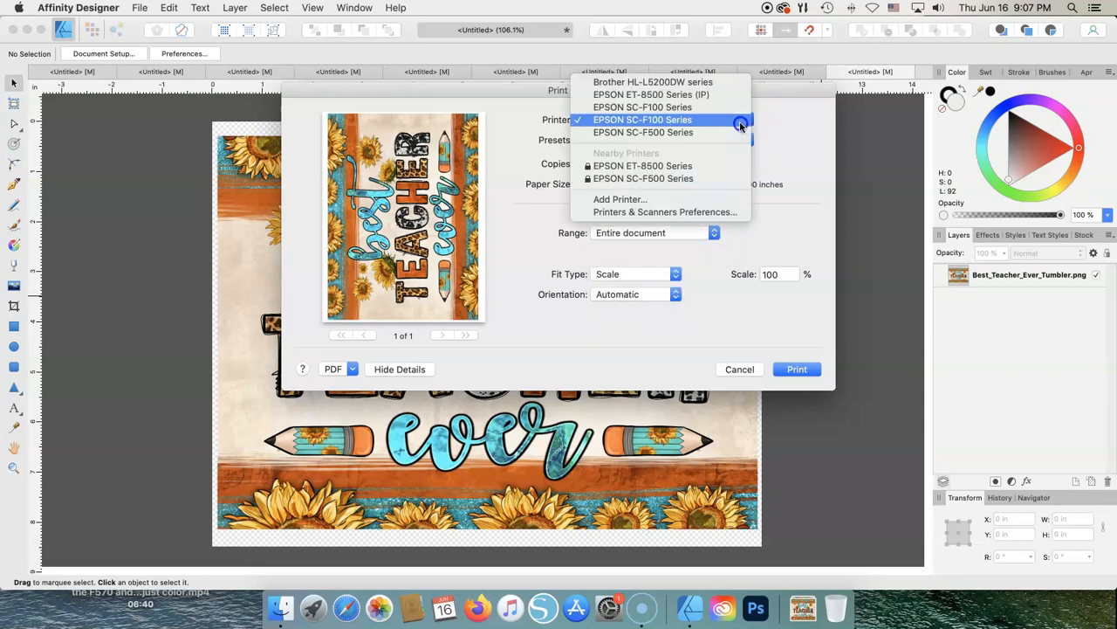
left_click(679, 107)
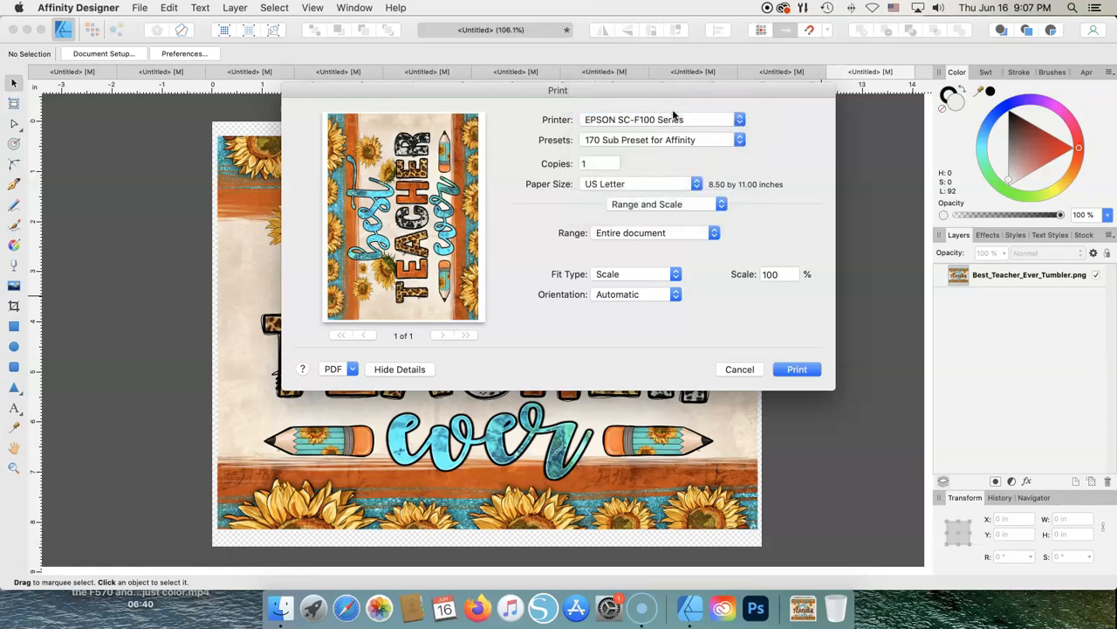
Check which option categories the original EPSON SC-F100 Series printer offers, and cancel the print job
left_click(720, 206)
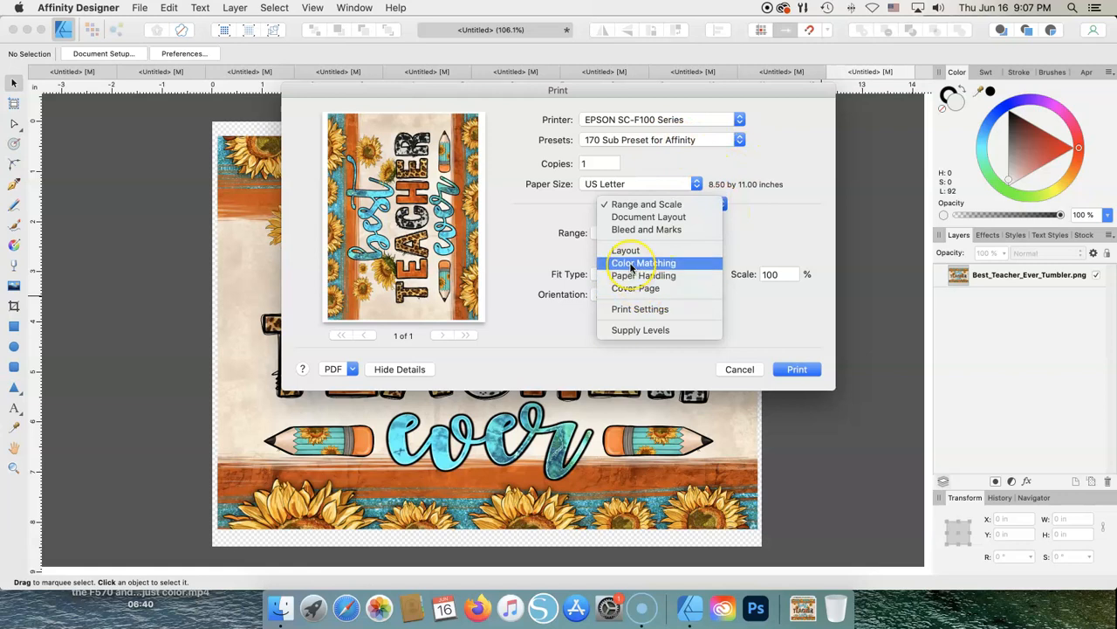
left_click(784, 139)
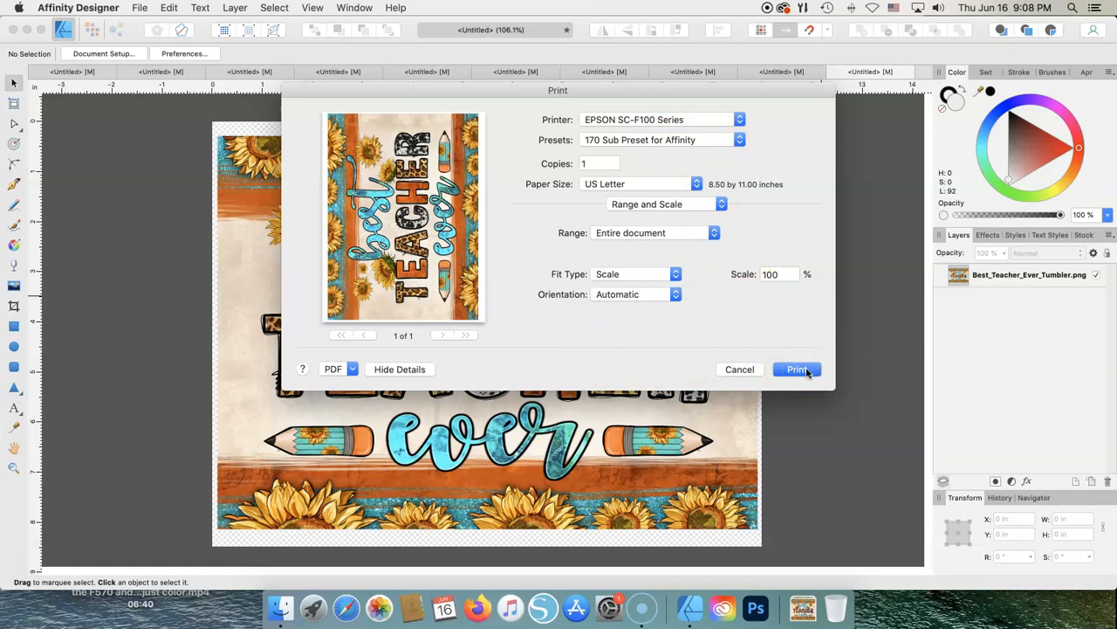
left_click(738, 371)
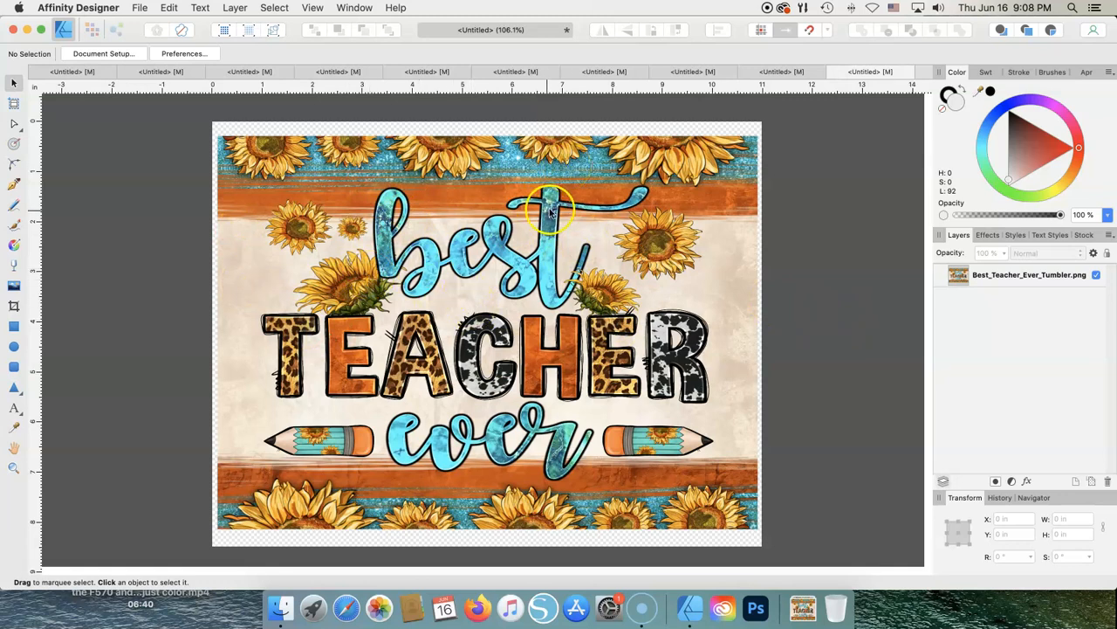
Add a Brightness / Contrast adjustment to the Best_Teacher_Ever_Tumbler.png design
left_click(284, 175)
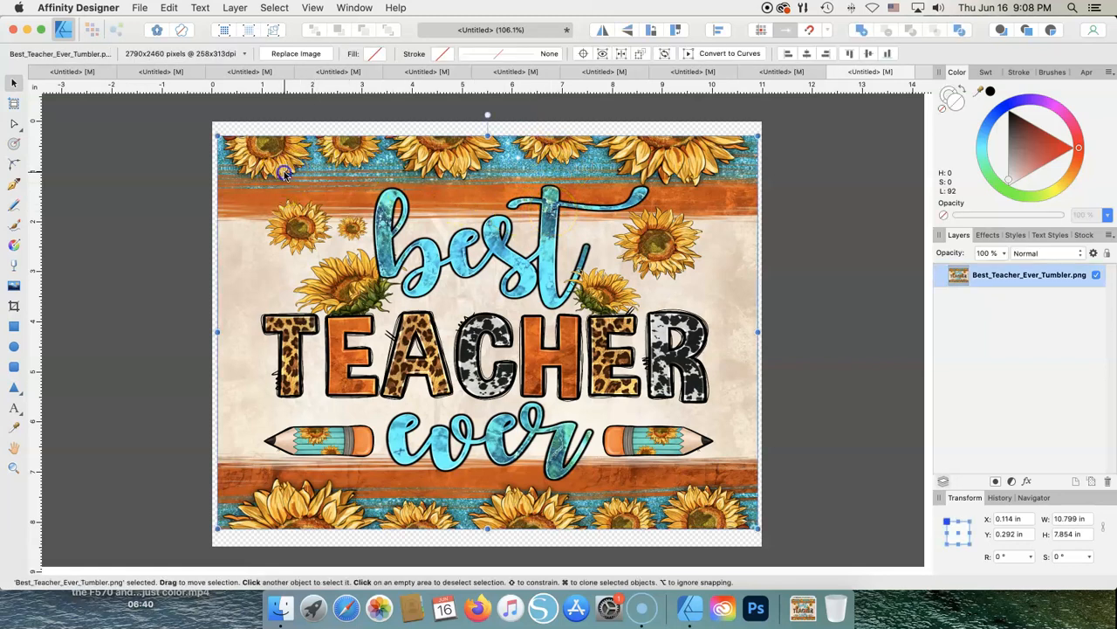
left_click(234, 8)
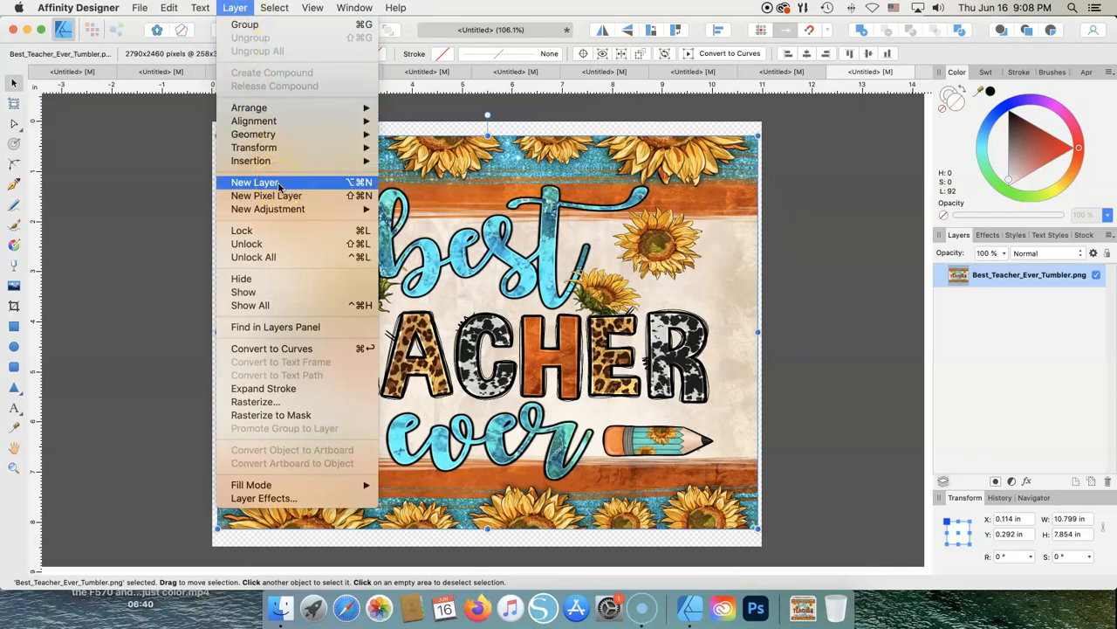
left_click(276, 211)
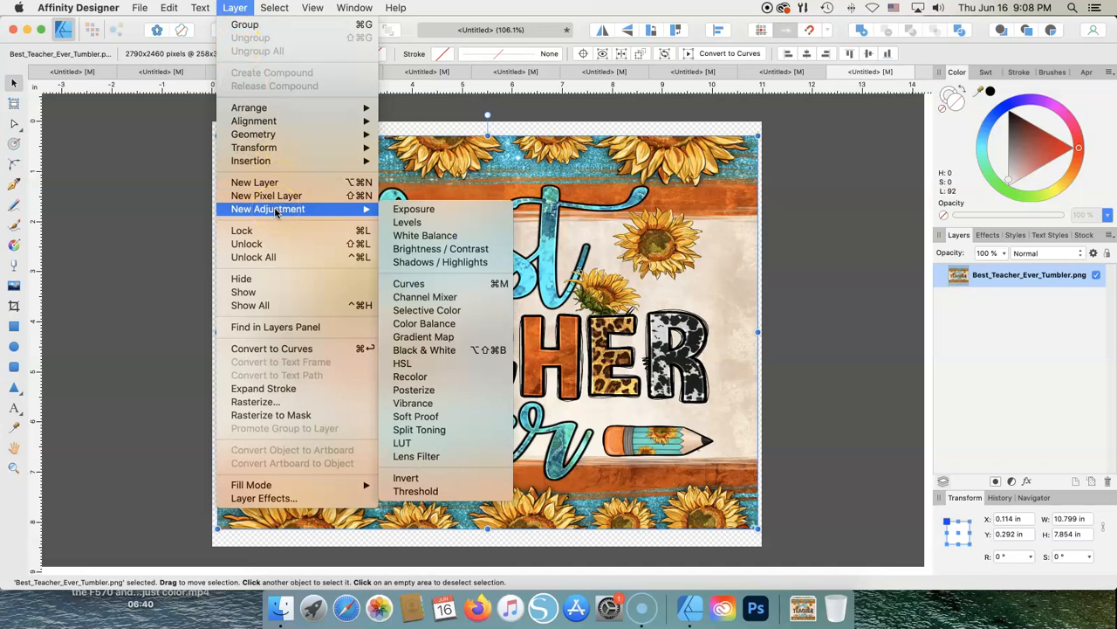
left_click(445, 213)
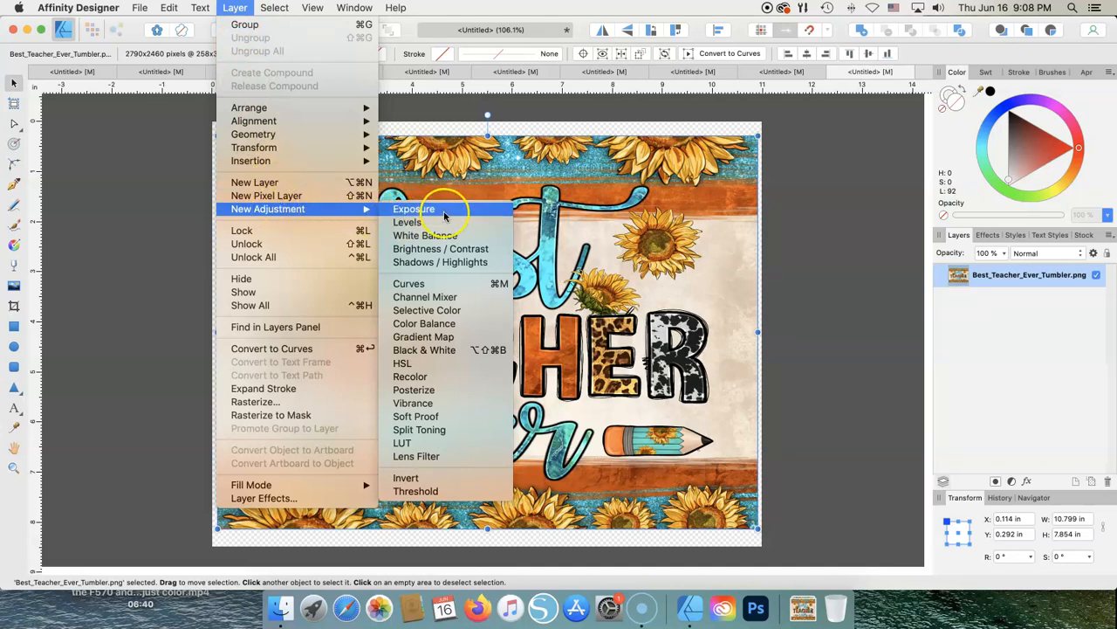
left_click(445, 251)
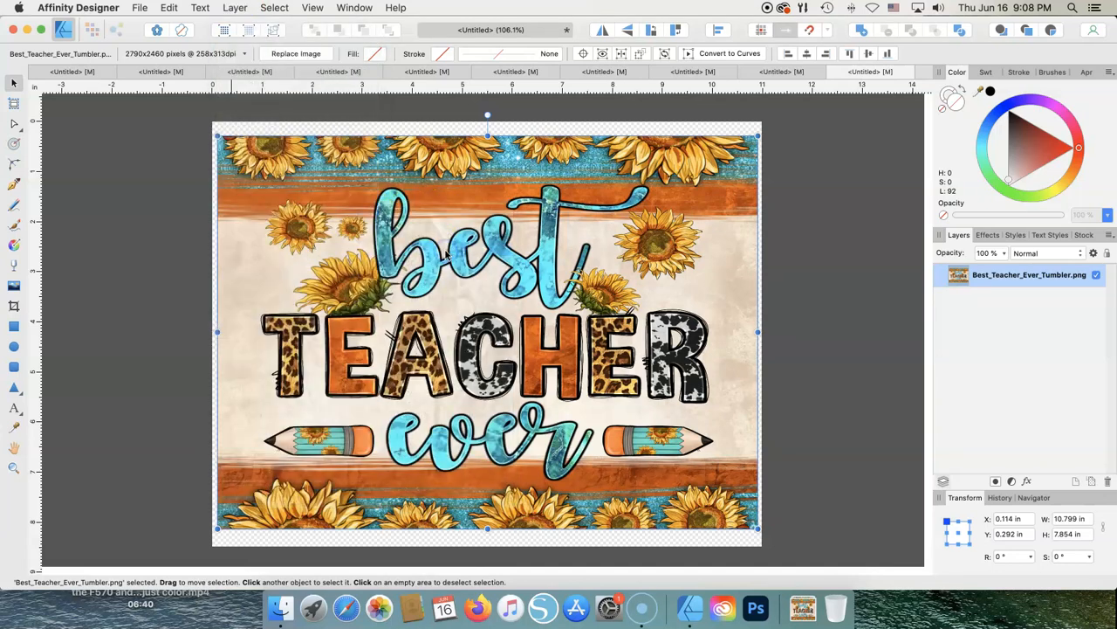
Try raising the design's contrast to 3% with brightness at 0%, and delete the Brightness / Contrast adjustment
mouse_move(759, 473)
left_mouse_down()
mouse_move(742, 472)
mouse_move(781, 474)
mouse_move(730, 474)
mouse_move(794, 476)
mouse_move(743, 475)
mouse_move(786, 476)
mouse_move(767, 477)
left_mouse_up()
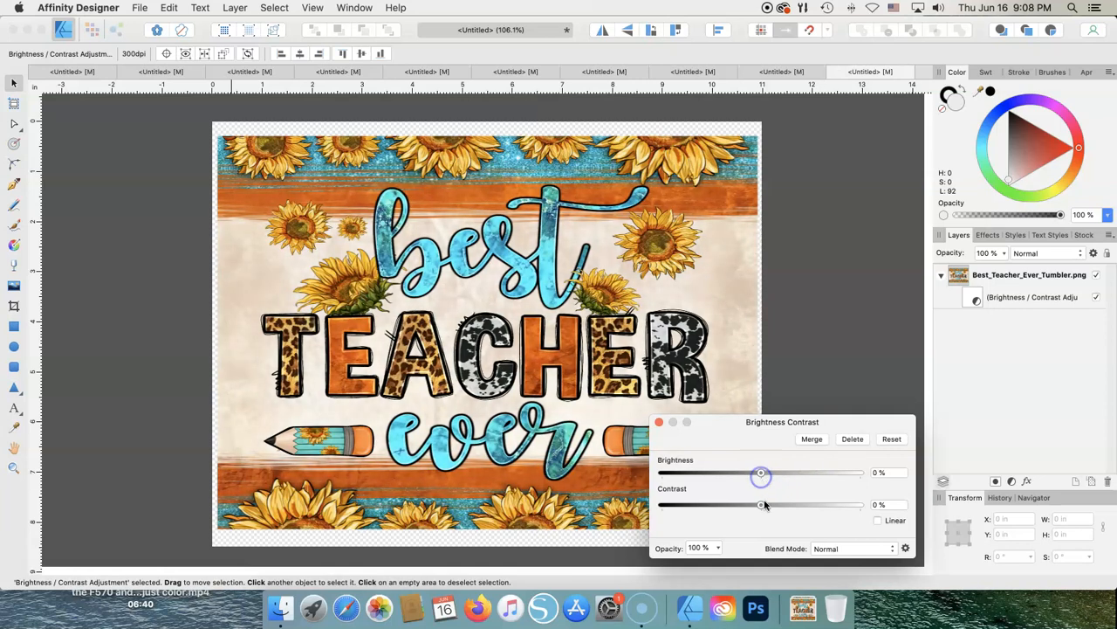
mouse_move(761, 507)
left_mouse_down()
mouse_move(812, 504)
mouse_move(743, 505)
mouse_move(830, 506)
mouse_move(731, 506)
mouse_move(764, 506)
left_mouse_up()
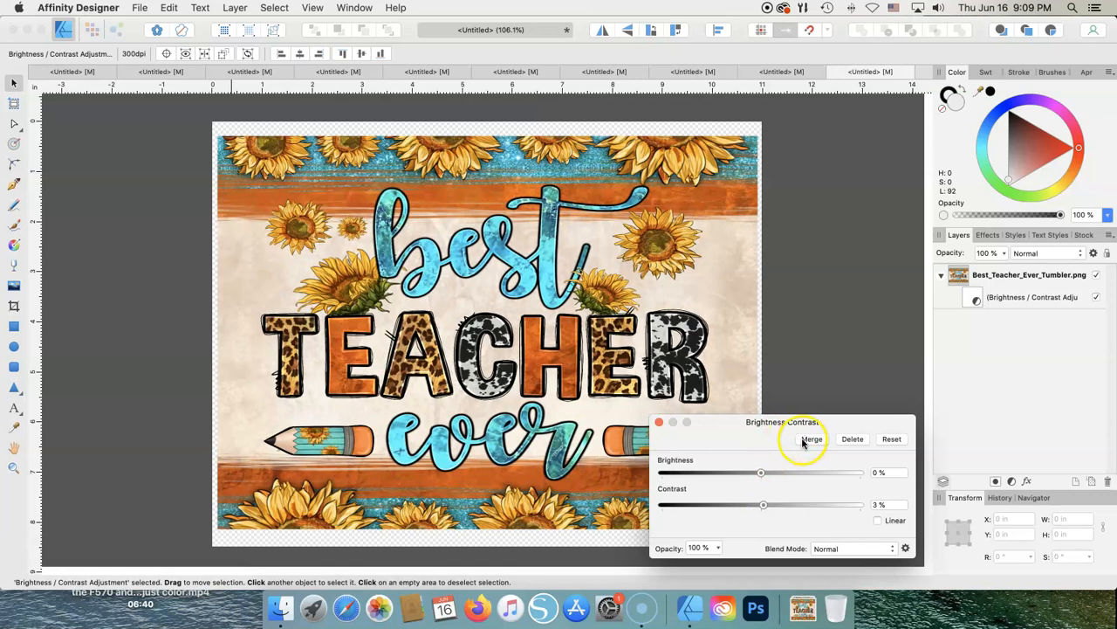
left_click(863, 441)
left_click(861, 439)
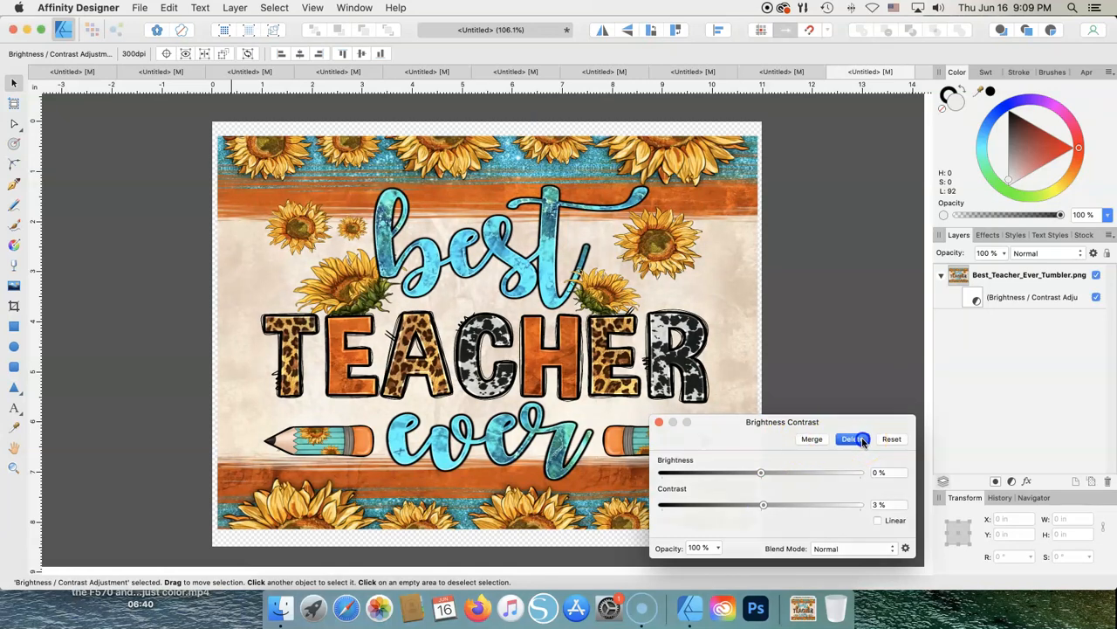
Try a Vibrance adjustment on the design with 15% vibrance and 25% saturation, and delete the adjustment
left_click(233, 9)
mouse_move(292, 209)
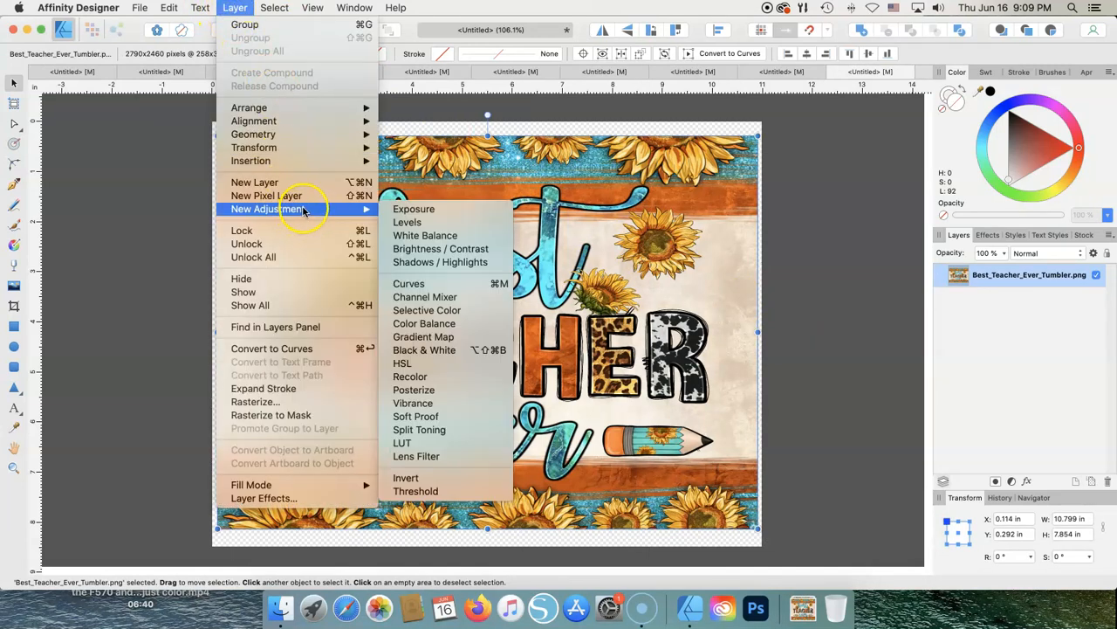
left_click(433, 249)
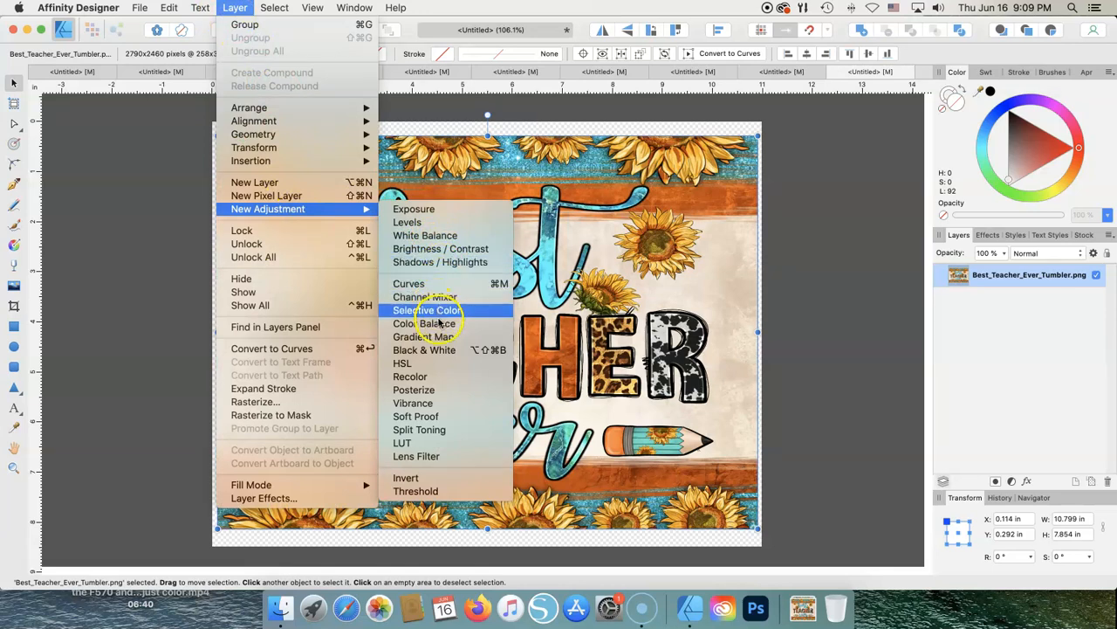
left_click(426, 403)
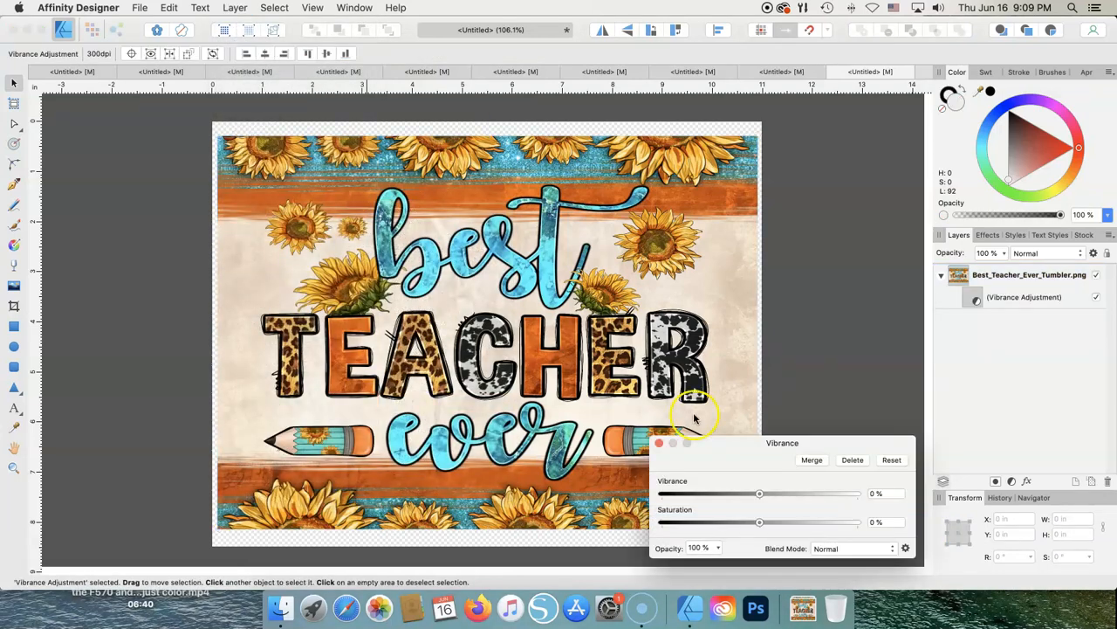
left_click_drag(760, 494, 783, 523)
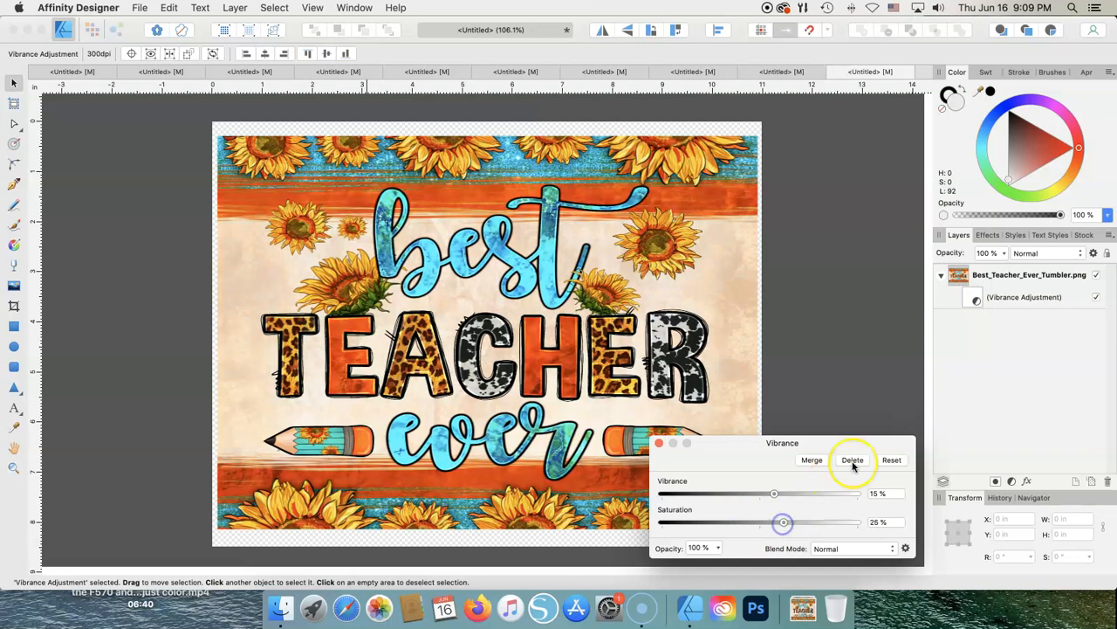
left_click(852, 460)
left_click(851, 441)
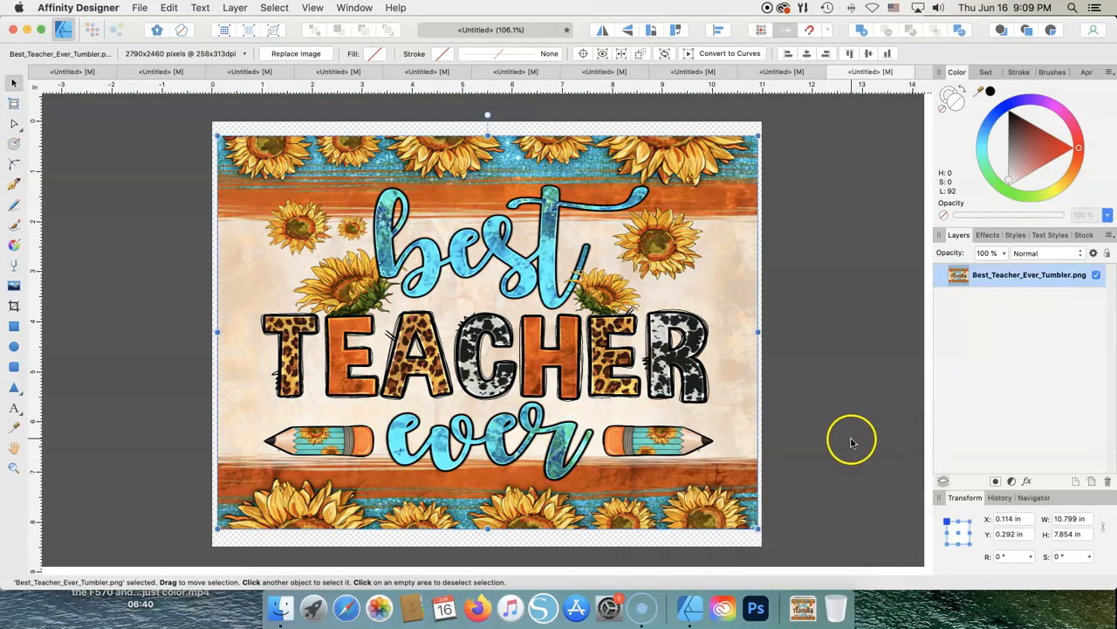
Examine the adjustment types available for the tumbler design, leaving without adding one, and deselect the design
left_click(603, 269)
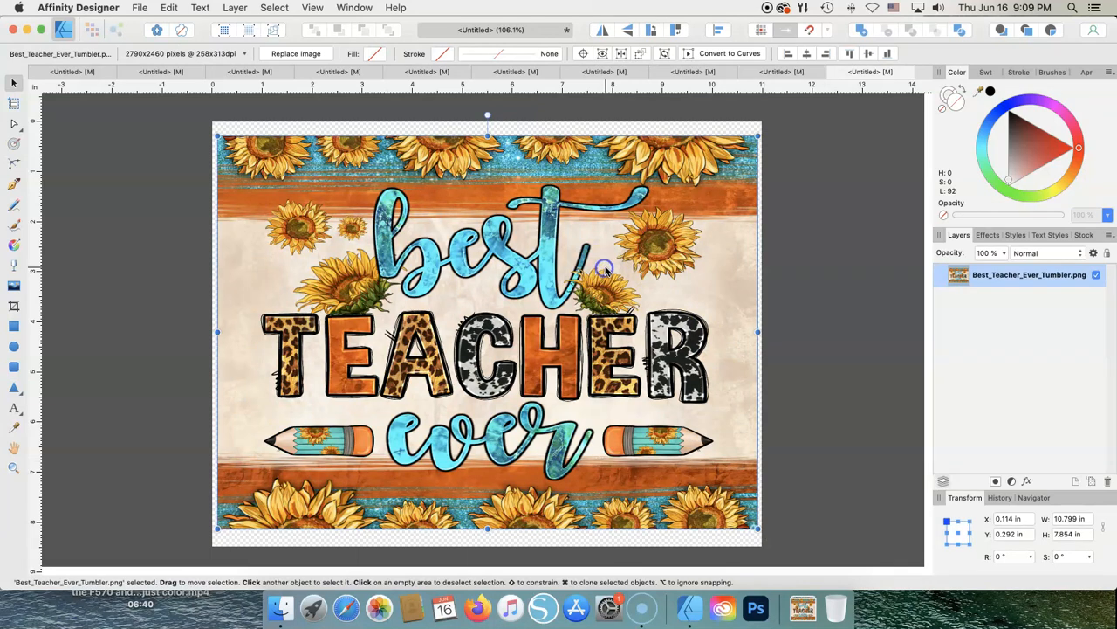
left_click(234, 8)
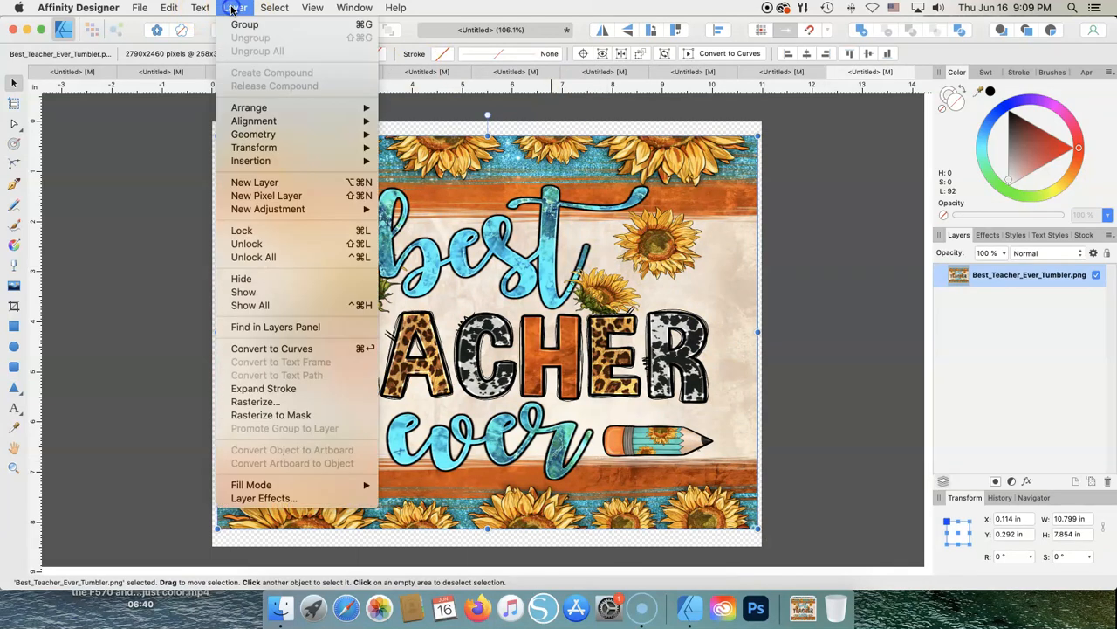
left_click(315, 210)
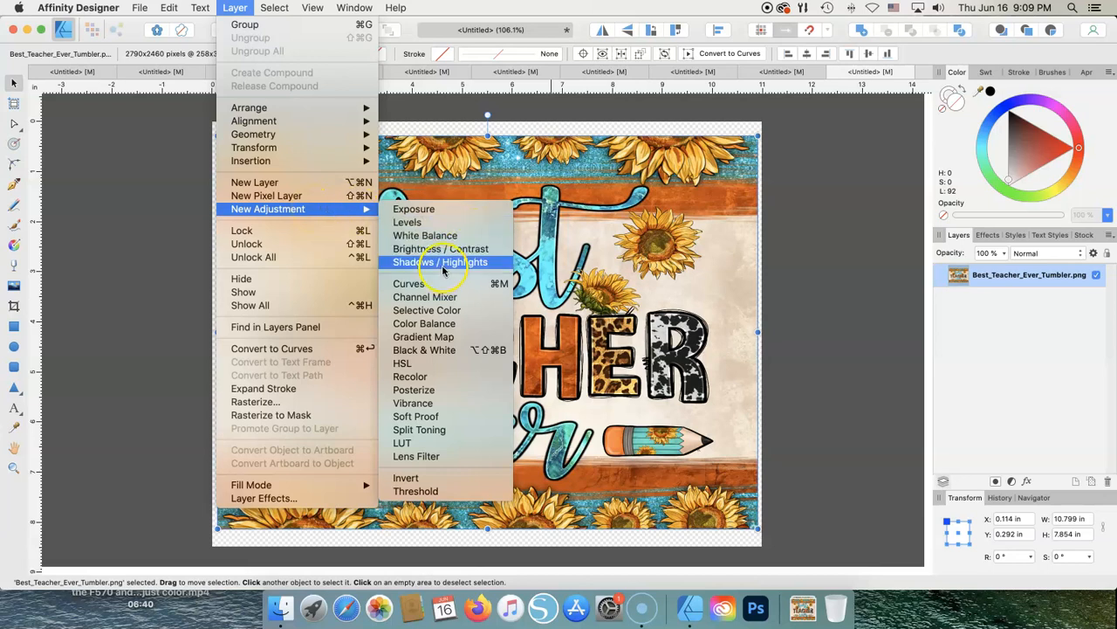
left_click(1014, 483)
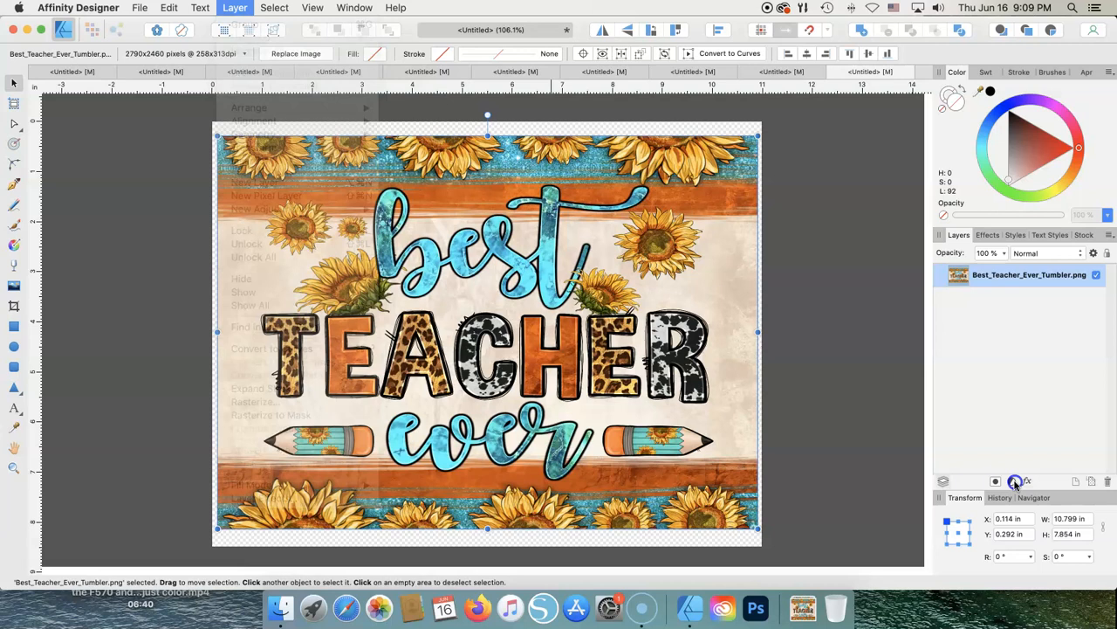
left_click(1013, 483)
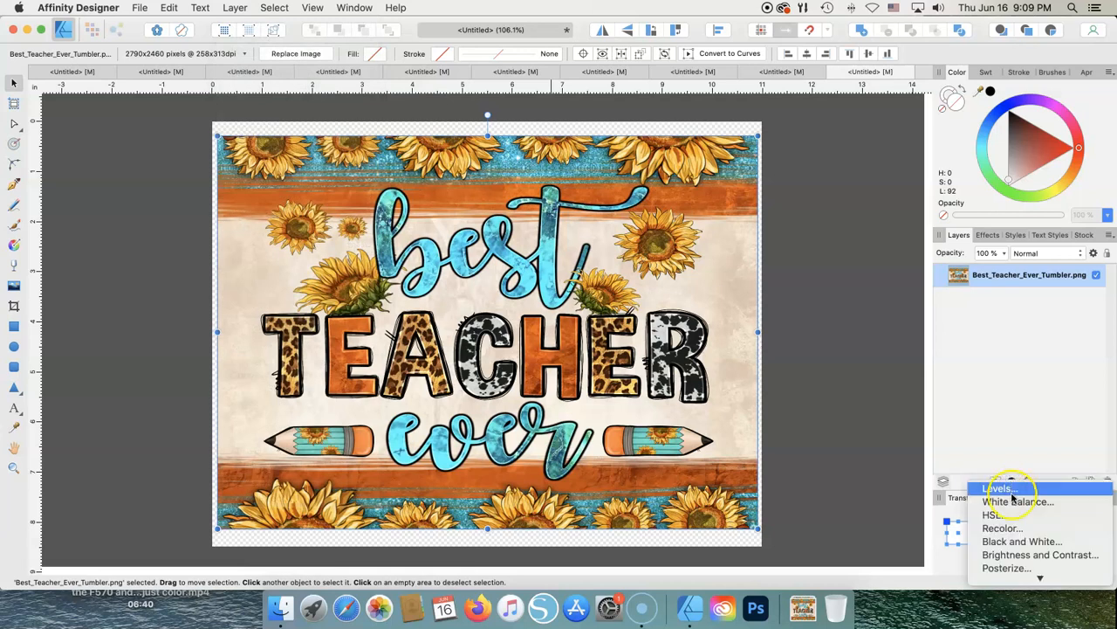
mouse_move(1041, 578)
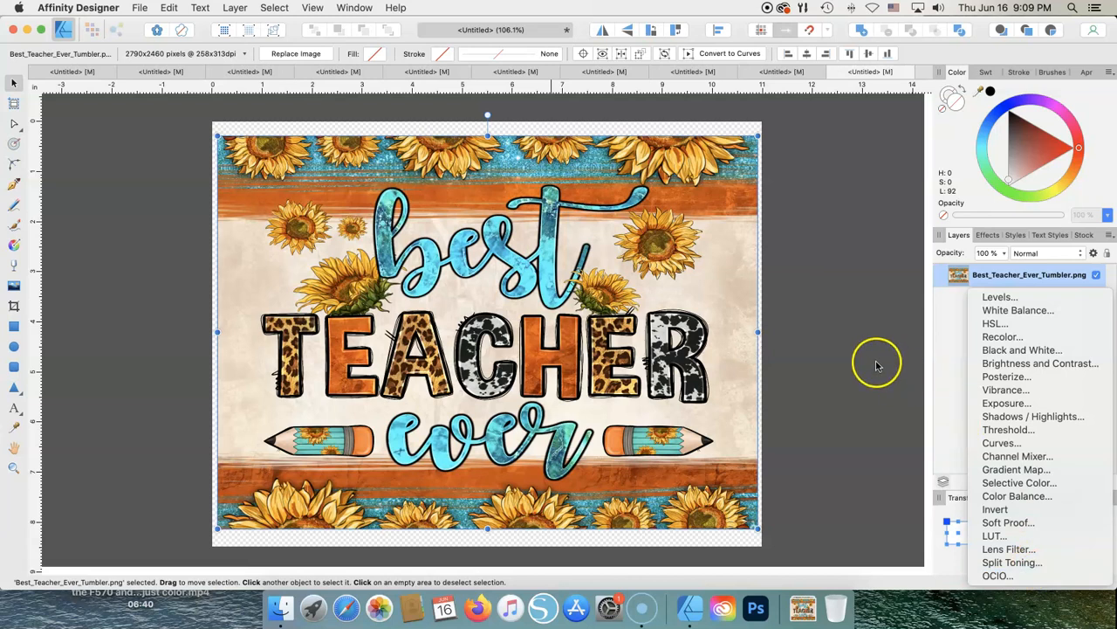
left_click(830, 387)
left_click(776, 354)
left_click(831, 373)
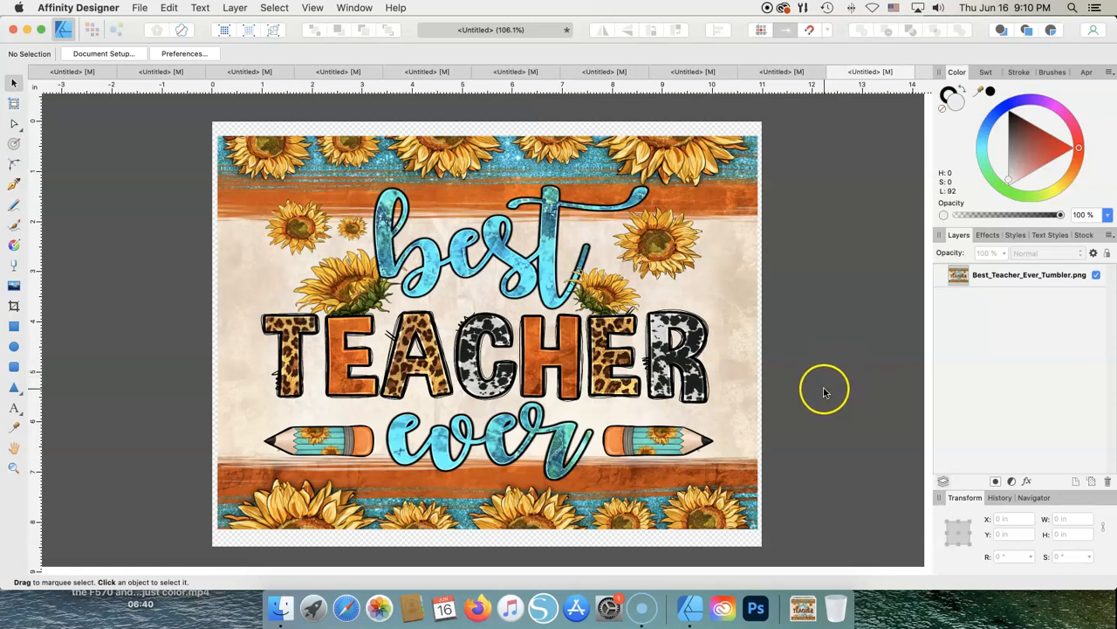